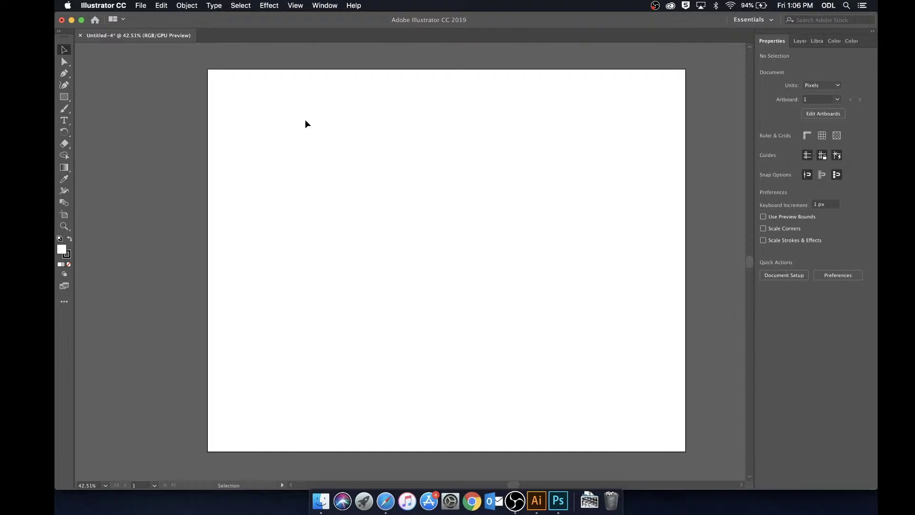
Step: Draw a 319 × 319 px square on the artboard with the Rectangle Tool
left_click(67, 98)
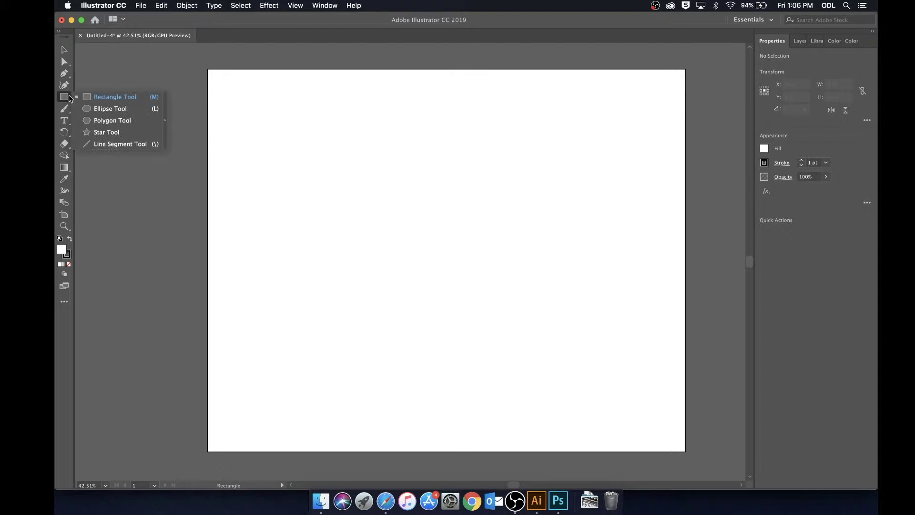
left_click(99, 98)
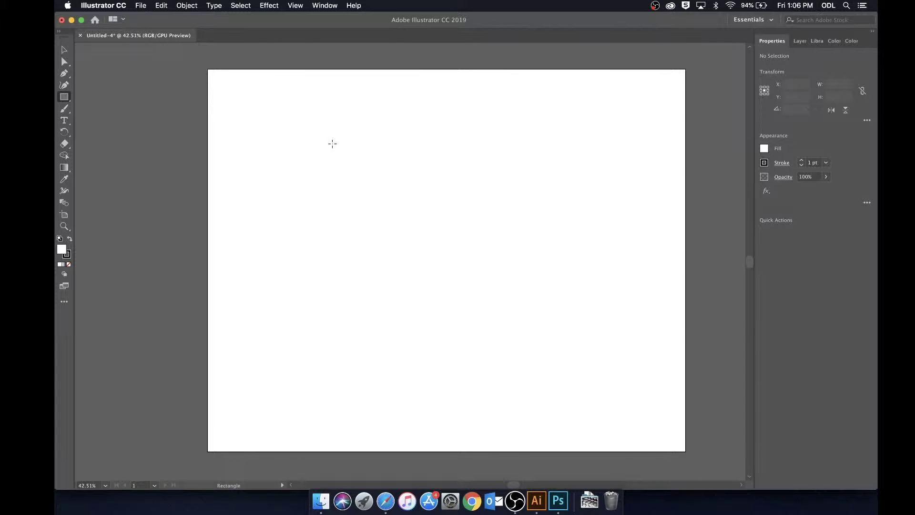
left_click_drag(332, 143, 451, 180)
key("v")
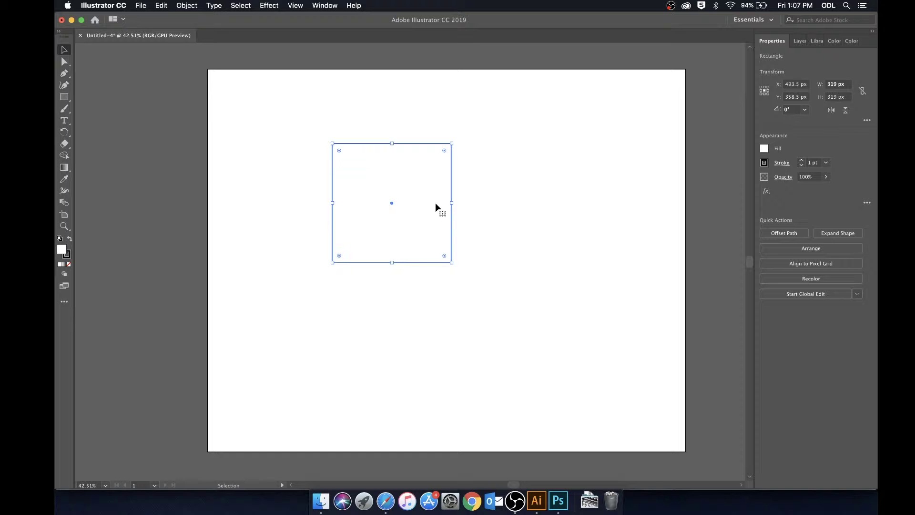
Step: Move the square toward the upper left and fill it magenta (#d400a7)
left_click_drag(436, 225, 355, 172)
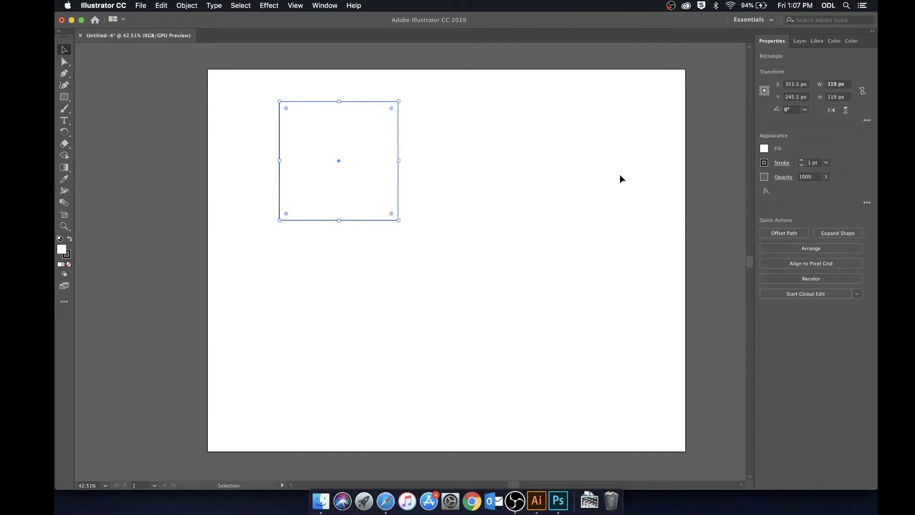
left_click(765, 149)
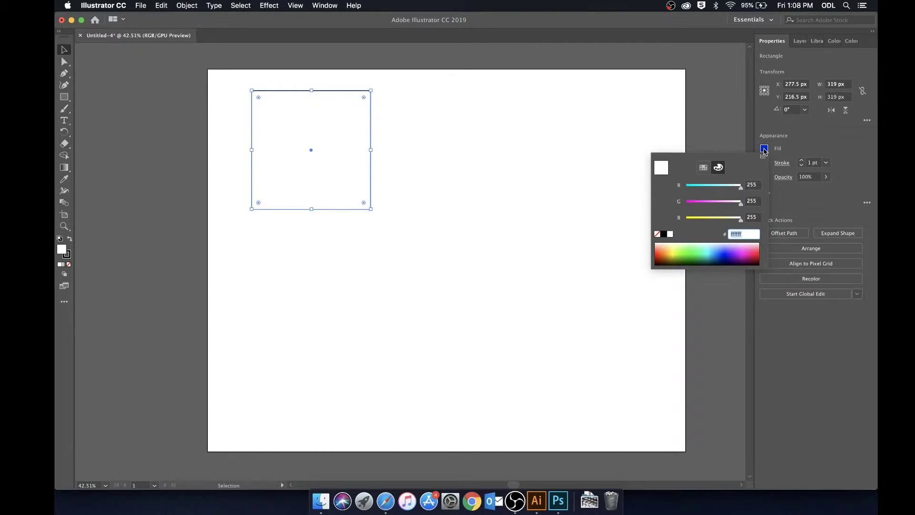
left_click(749, 252)
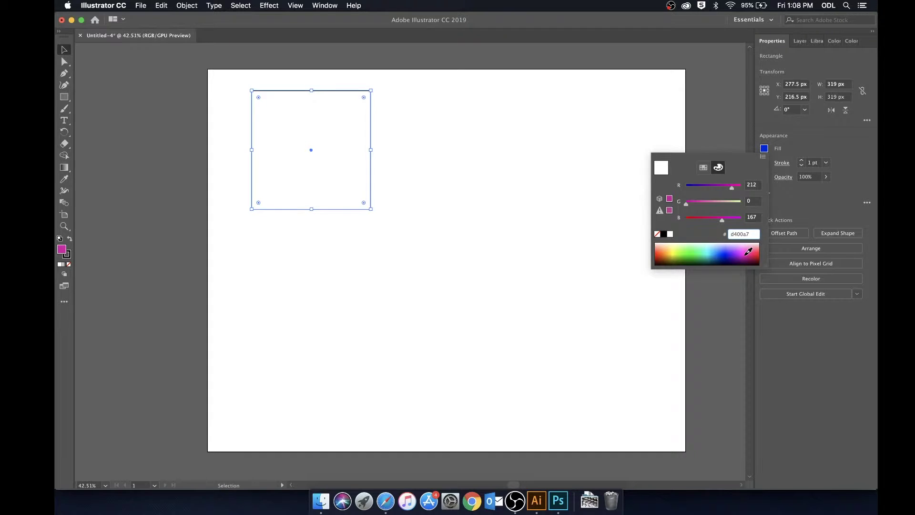
left_click(748, 252)
left_click(787, 146)
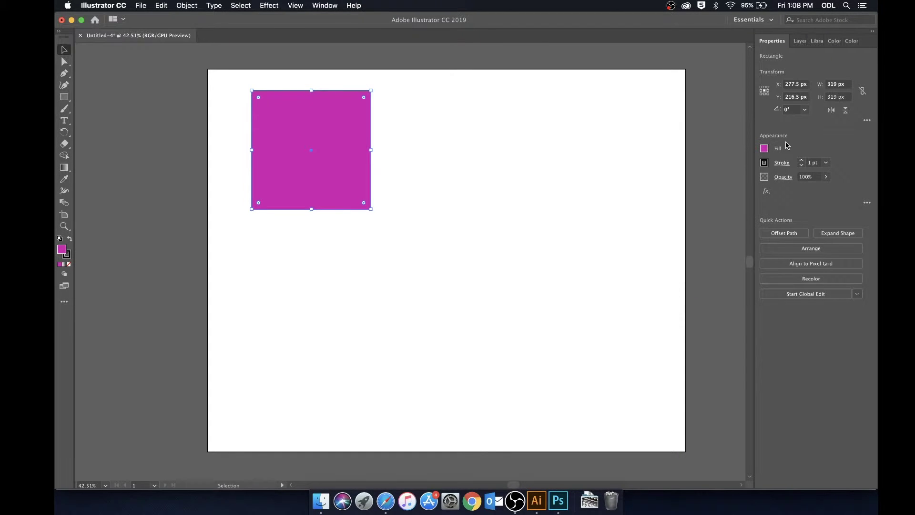
Step: Set the square's black stroke weight to 2 pt
left_click(803, 161)
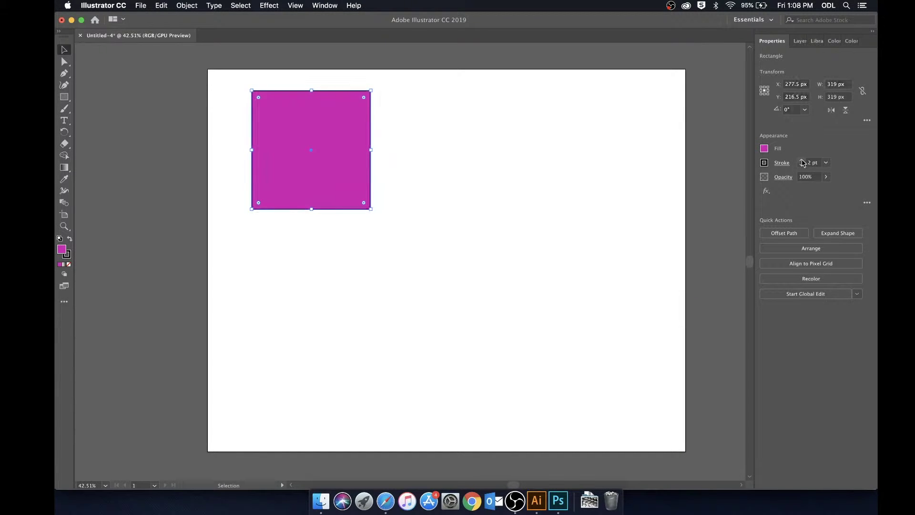
left_click(803, 161)
left_click(803, 161)
left_click(803, 161)
left_click(803, 161)
left_click(803, 161)
left_click(803, 161)
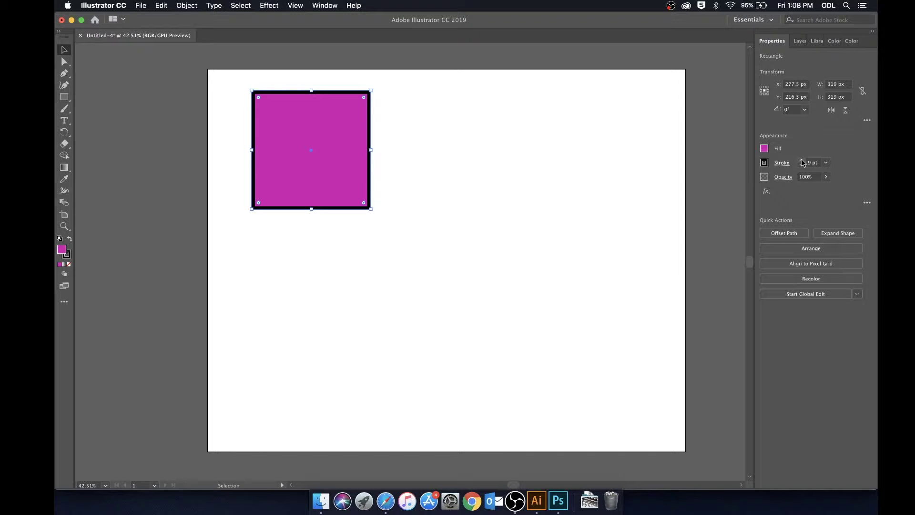
left_click(803, 161)
left_click(804, 166)
left_click(803, 165)
left_click(803, 166)
left_click(804, 166)
left_click(803, 165)
left_click(804, 165)
left_click(803, 165)
left_click(804, 165)
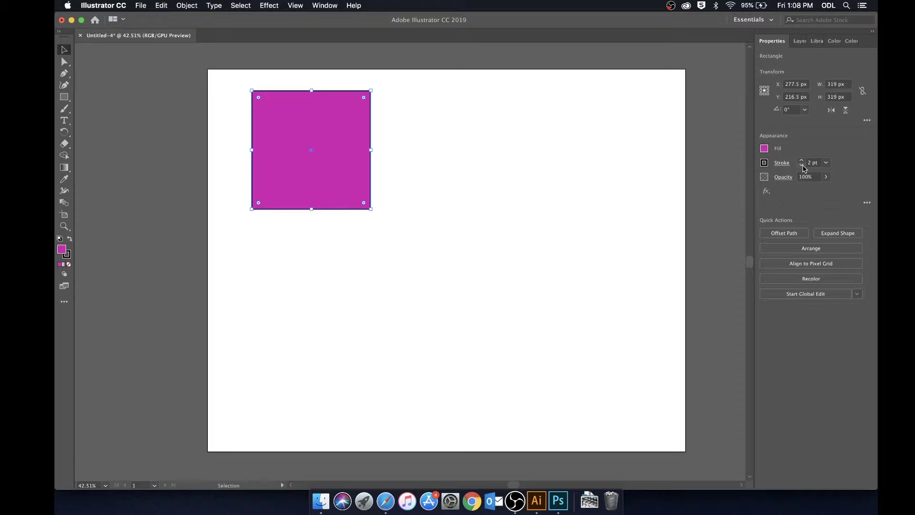
left_click(804, 165)
Step: Shift the square slightly left and round all its corners to about 73 px radius
left_click_drag(364, 202, 348, 202)
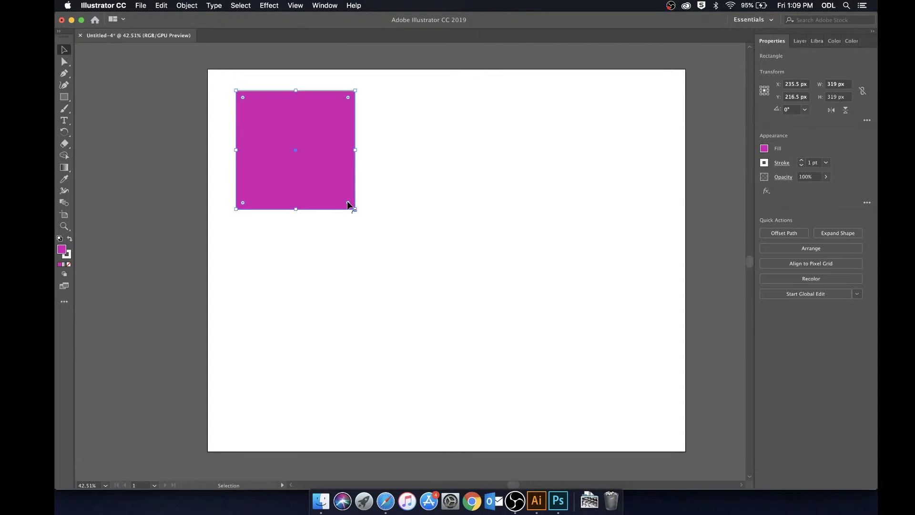
mouse_move(347, 204)
left_mouse_down()
mouse_move(296, 155)
mouse_move(342, 196)
left_mouse_up()
left_click(390, 200)
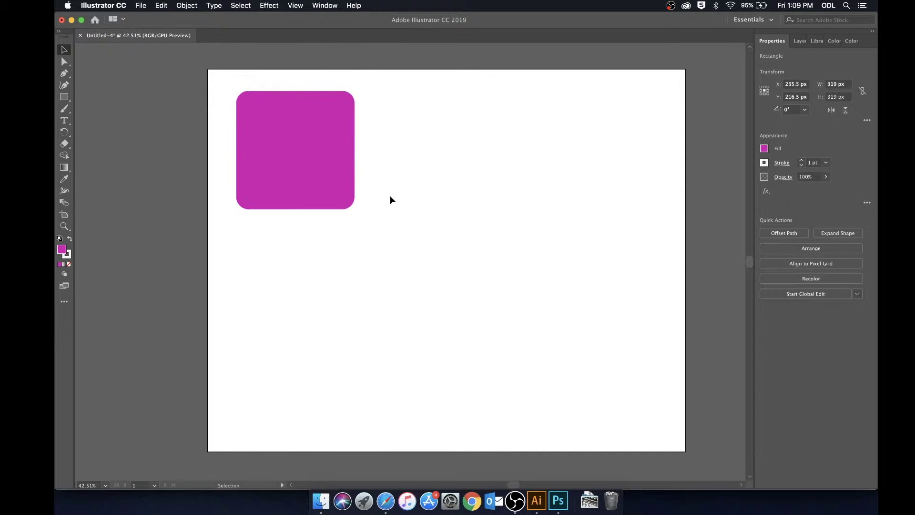
left_click_drag(63, 97, 101, 108)
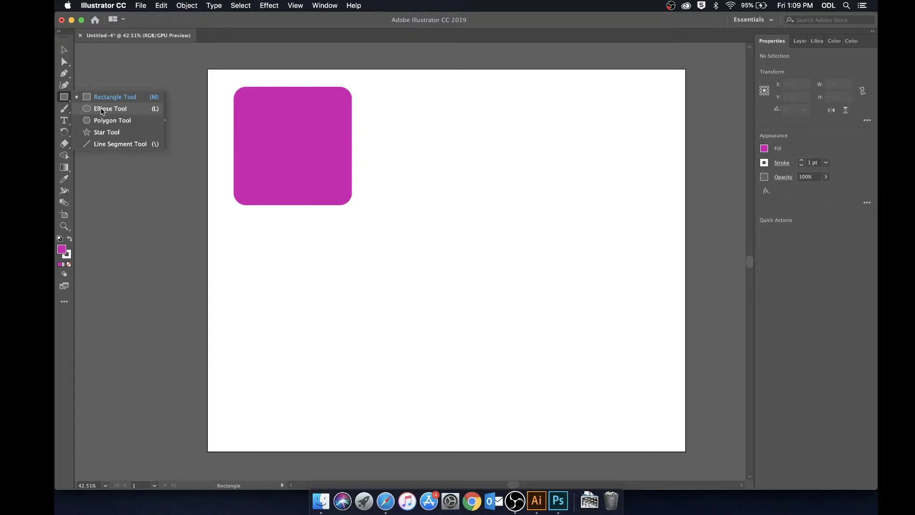
Step: Draw a circle about 479 px across near the artboard's middle with the Ellipse Tool
left_click_drag(102, 112, 102, 111)
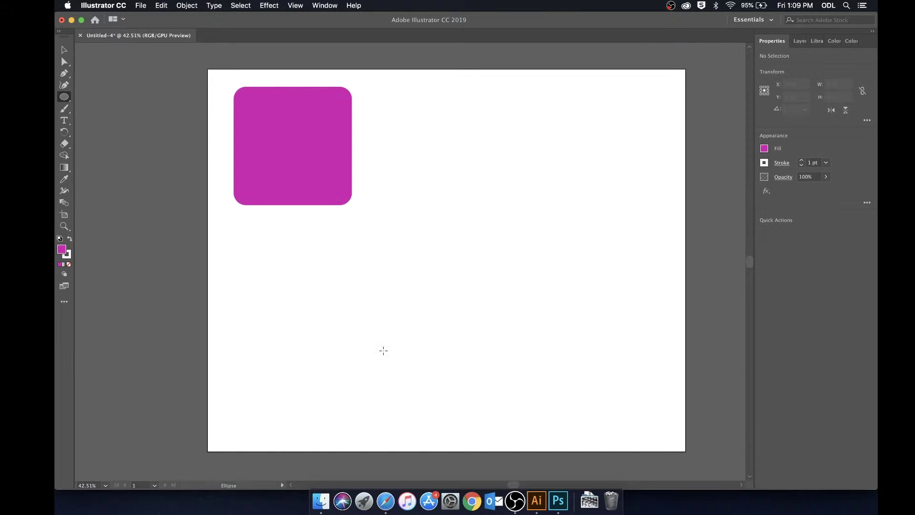
left_click_drag(384, 351, 563, 276)
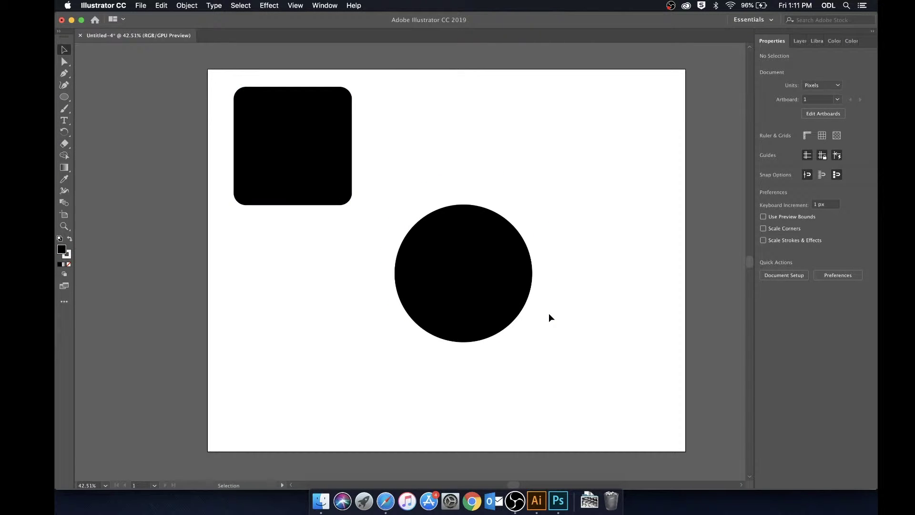
Step: Cut a wedge from the circle, move it top-right, and rotate it so the mouth faces right
left_click(496, 290)
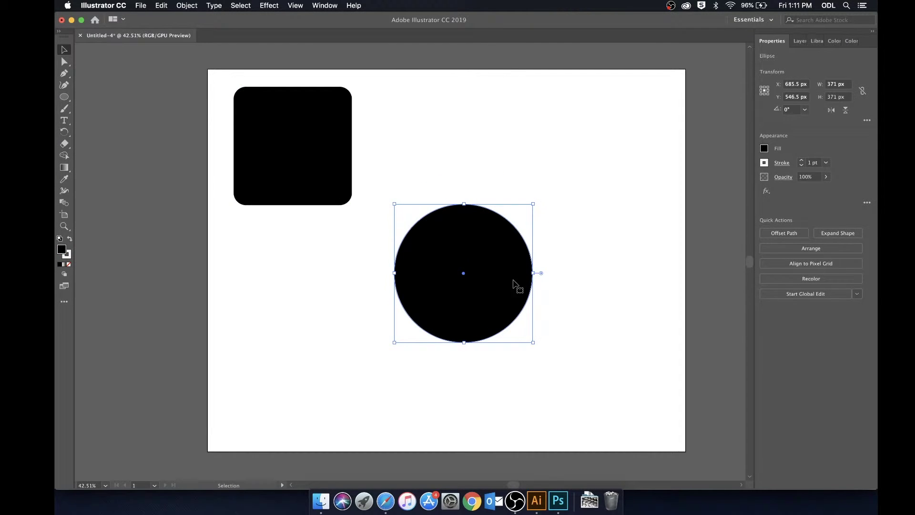
left_click_drag(542, 274, 535, 350)
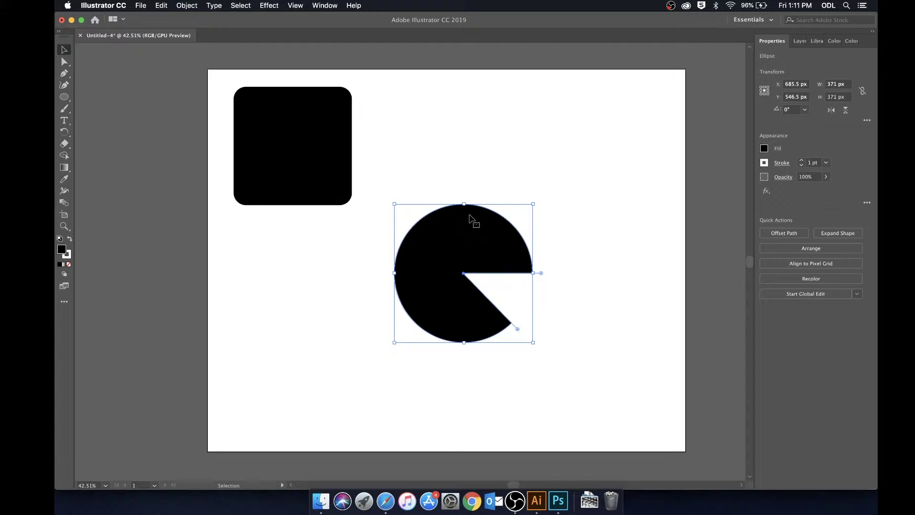
left_click_drag(484, 235, 521, 167)
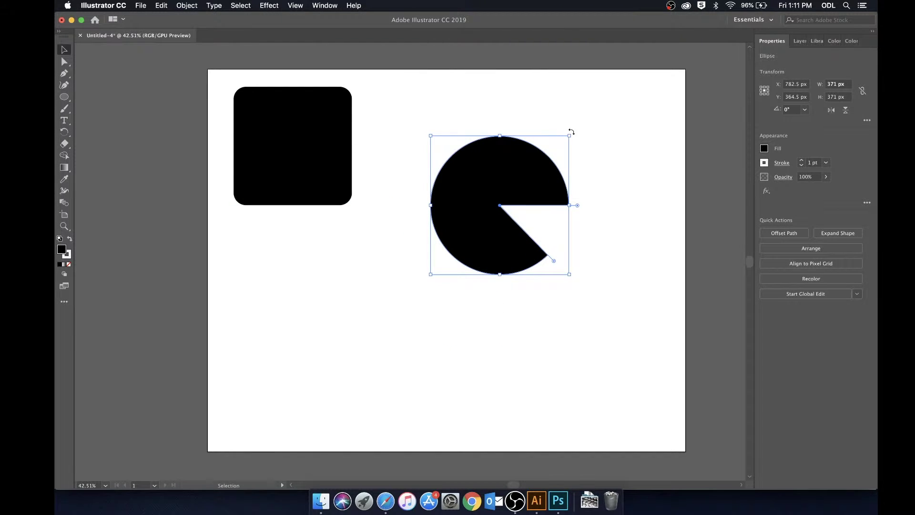
left_click_drag(571, 131, 537, 114)
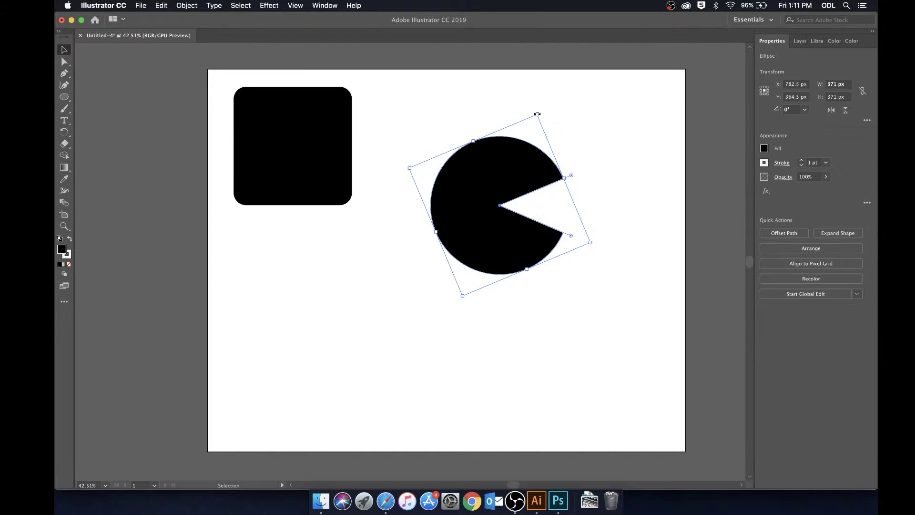
left_click(603, 158)
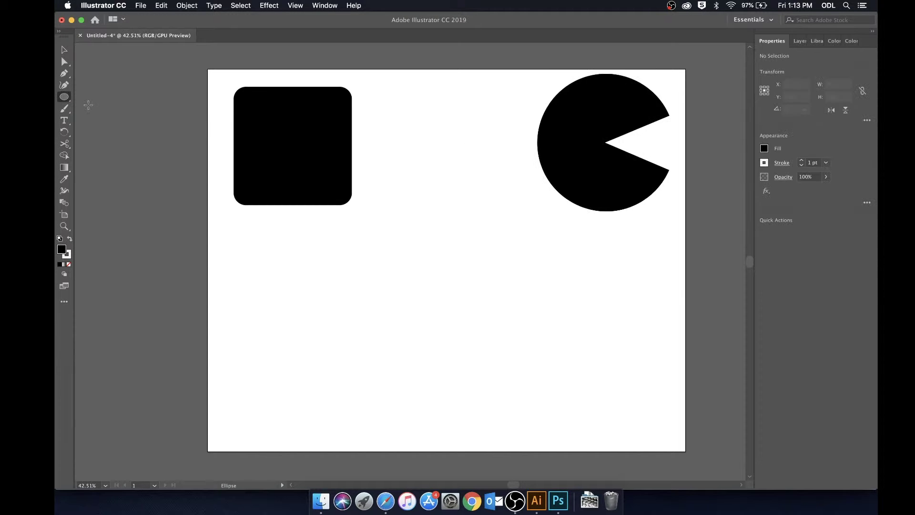
Step: Draw a hexagon below the other shapes with the Polygon Tool
left_click(112, 81)
left_click_drag(64, 97, 95, 122)
left_click_drag(420, 307, 465, 270)
key("v")
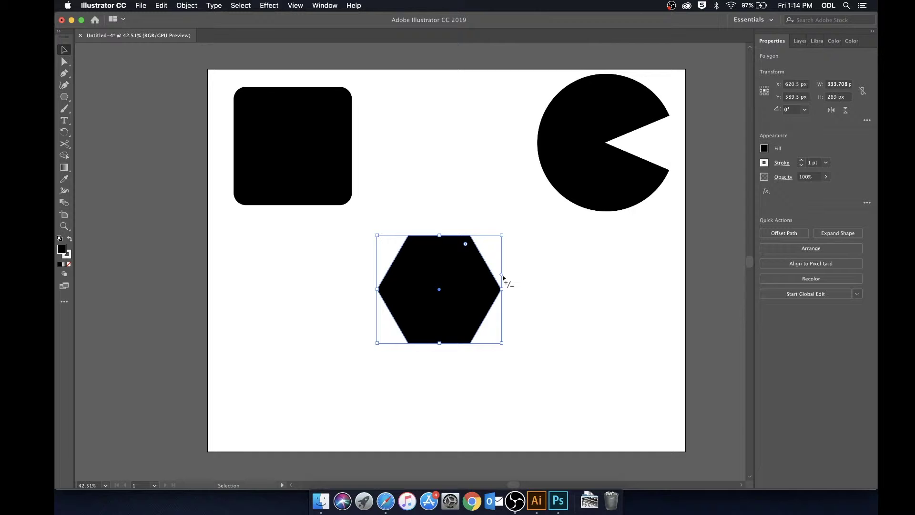
Step: Reduce the polygon to a rounded-corner triangle and move it between the square and Pac-Man
left_click_drag(503, 277, 506, 236)
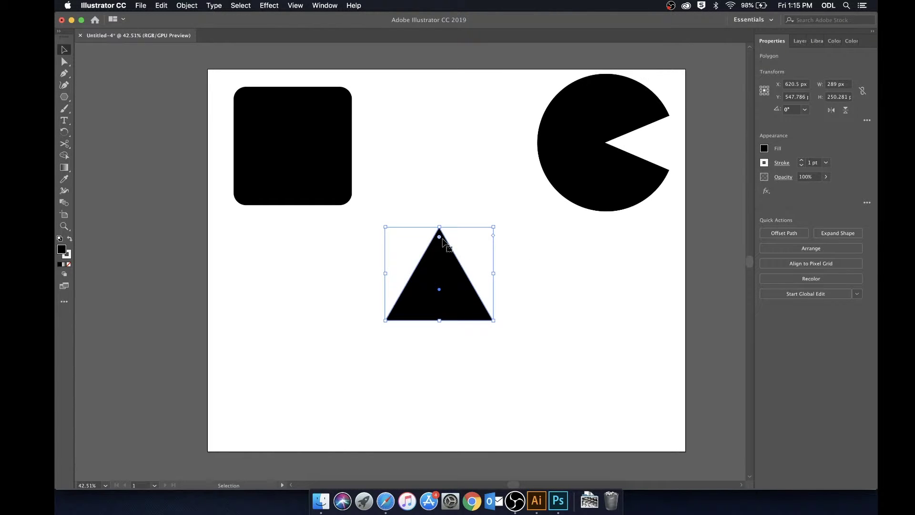
left_click_drag(439, 237, 441, 253)
left_click(534, 250)
left_click_drag(436, 284, 424, 204)
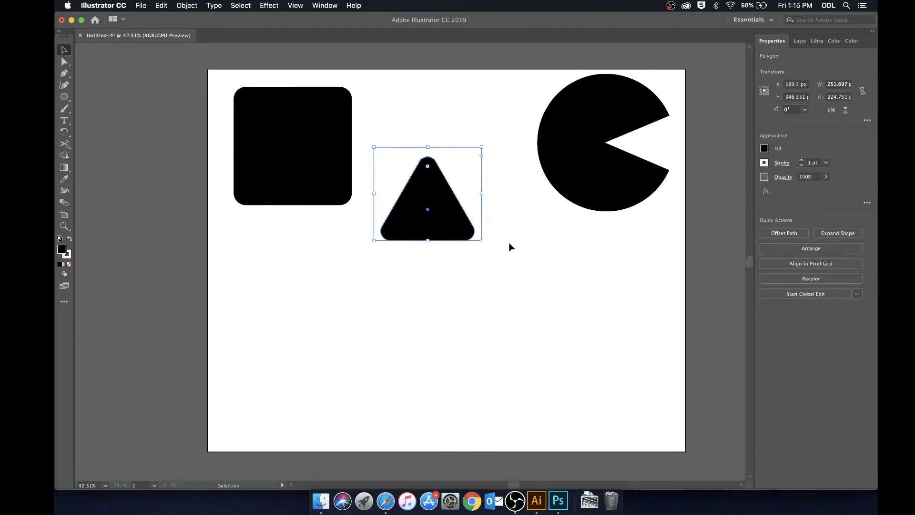
Step: Select the Pac-Man, triangle and rounded square one by one, undoing a change along the way
left_click(536, 251)
left_click(578, 185)
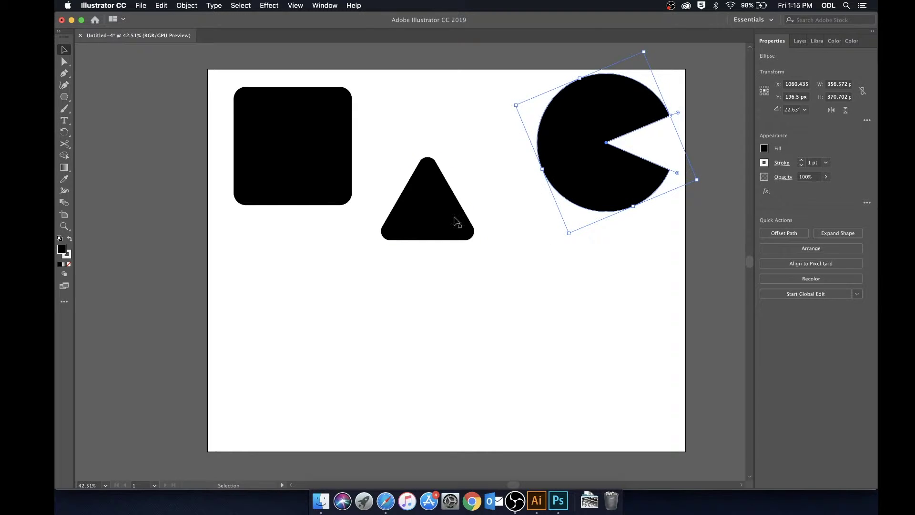
left_click(409, 234)
left_click(306, 153)
left_click(449, 226)
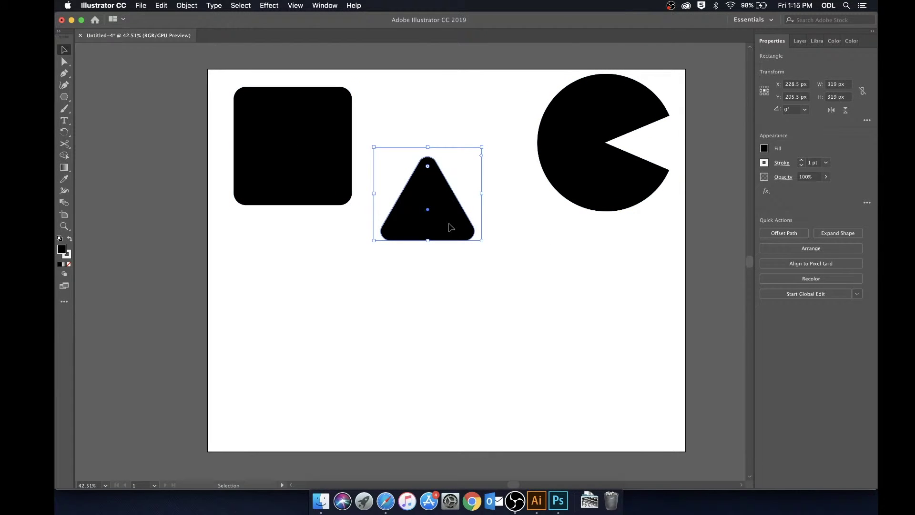
left_click(606, 162)
left_click(520, 270)
key("ctrl+z")
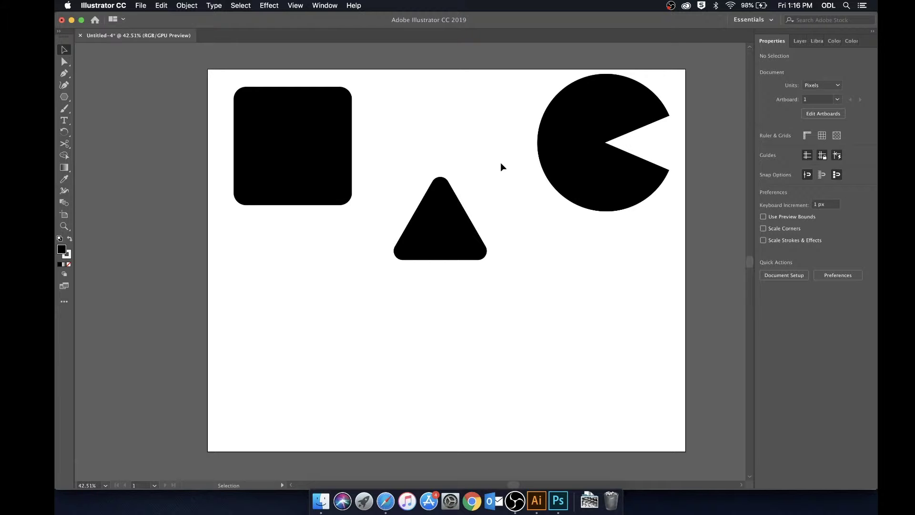
left_click_drag(501, 162, 372, 291)
left_click(525, 199)
left_click(560, 170)
left_click(305, 170)
left_click(437, 244)
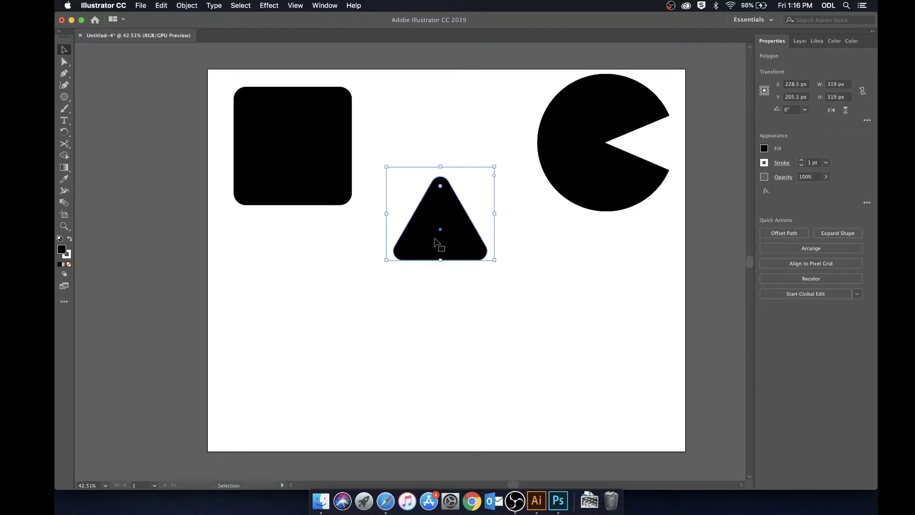
left_click(522, 288)
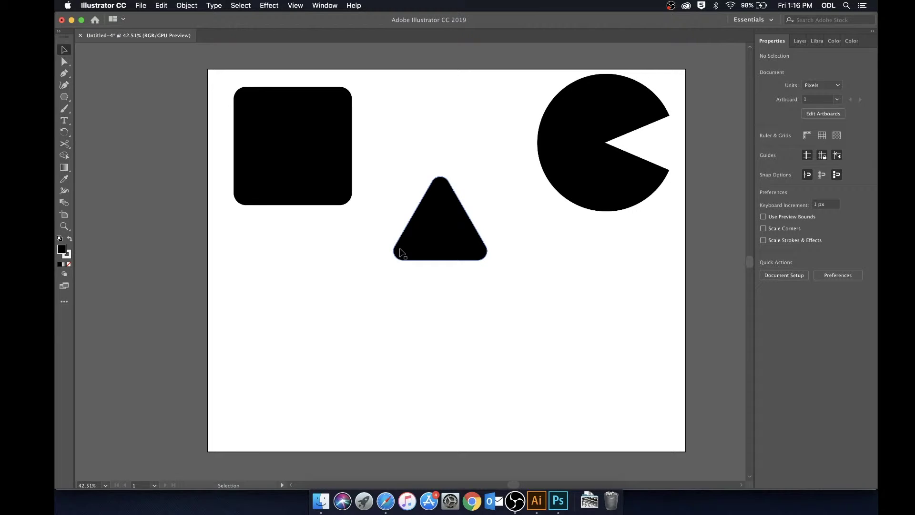
Step: Select the triangle, rounded square and Pac-Man together and delete all three
left_click(446, 228)
left_click(339, 165, "shift")
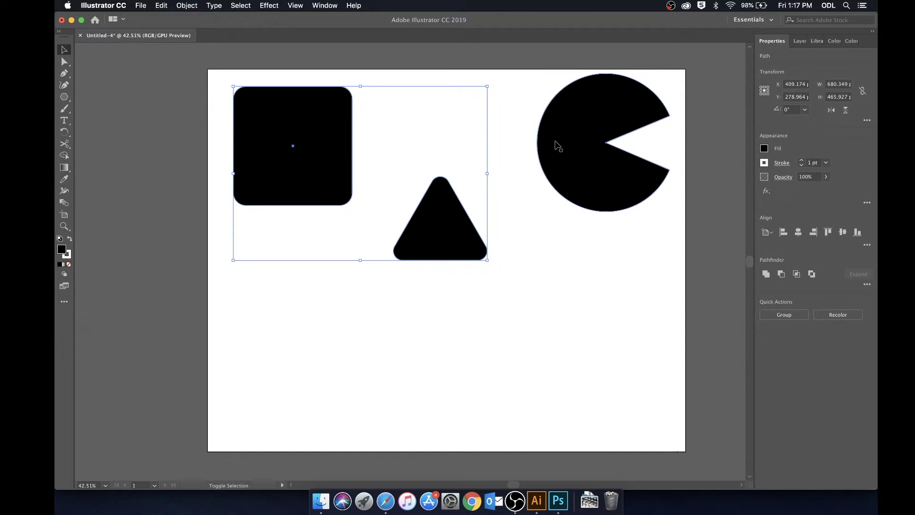
left_click(581, 149, "shift")
key("a")
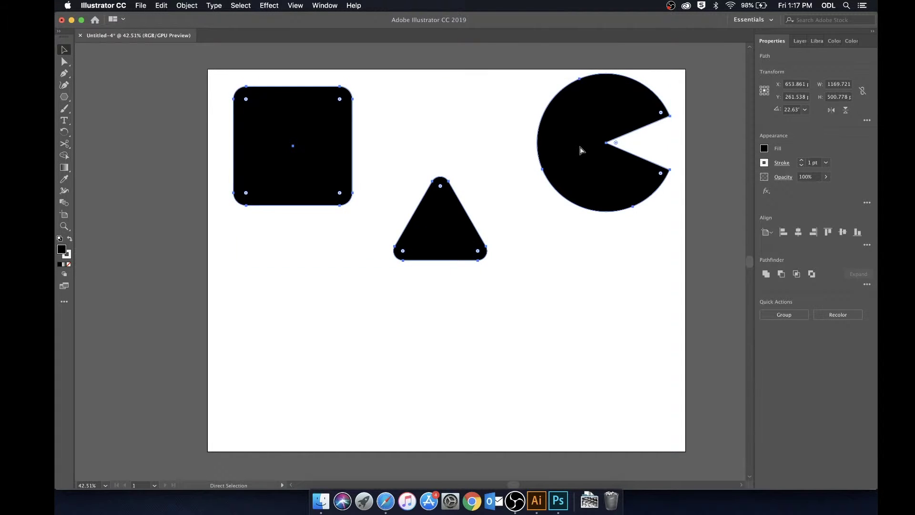
key("Delete")
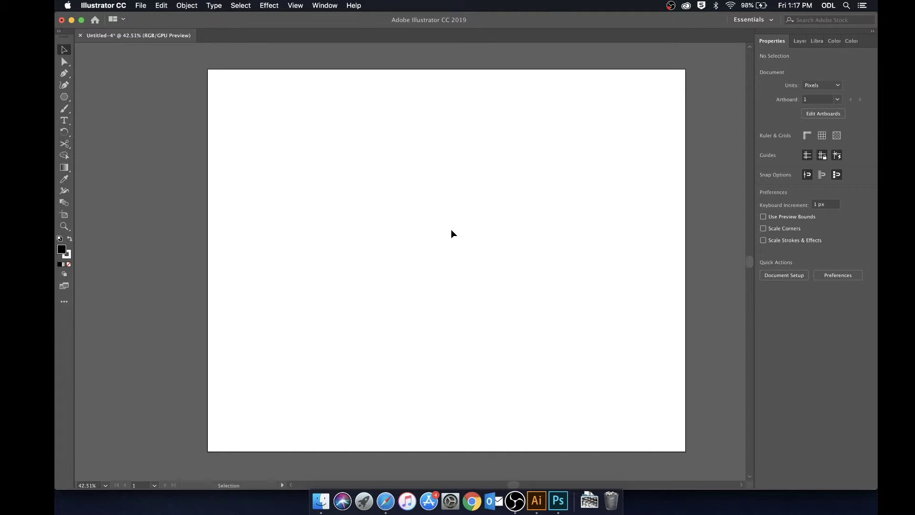
Step: Draw a tall 141 × 645 px rectangle for the cactus trunk
left_click(65, 97)
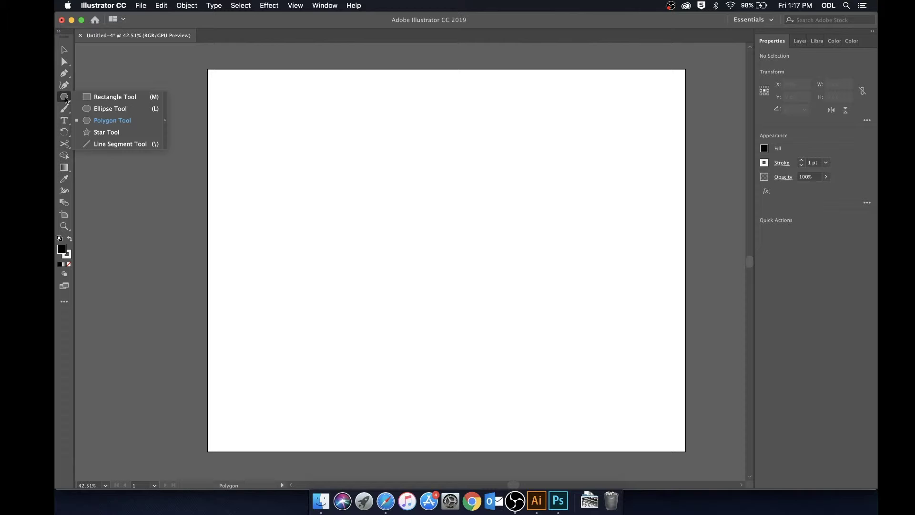
left_click(95, 98)
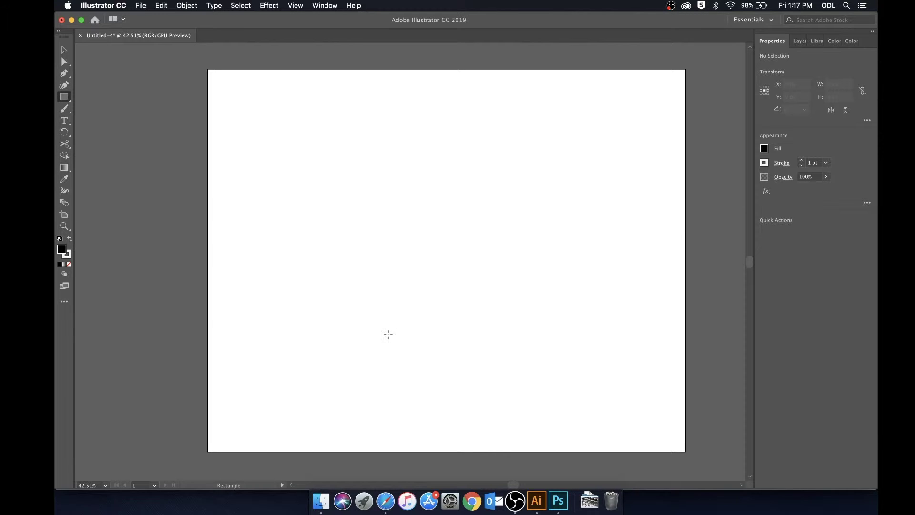
left_click_drag(333, 436, 385, 195)
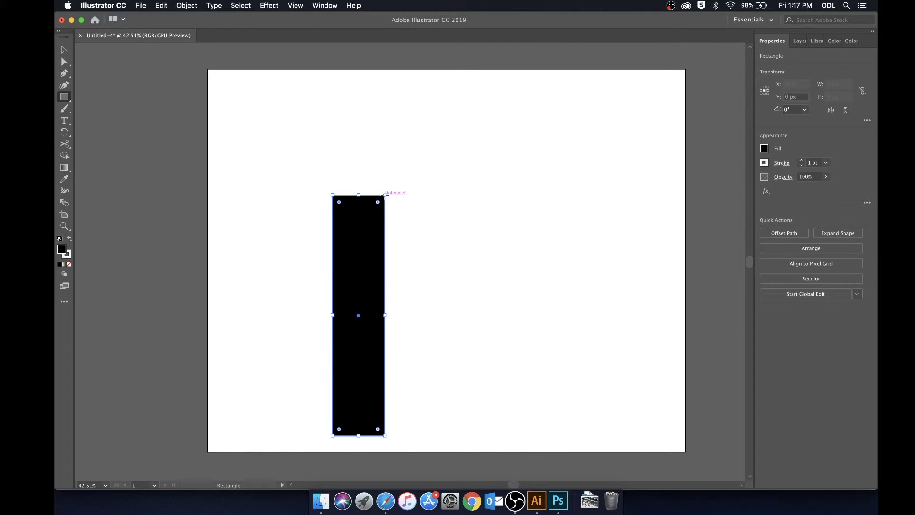
key("v")
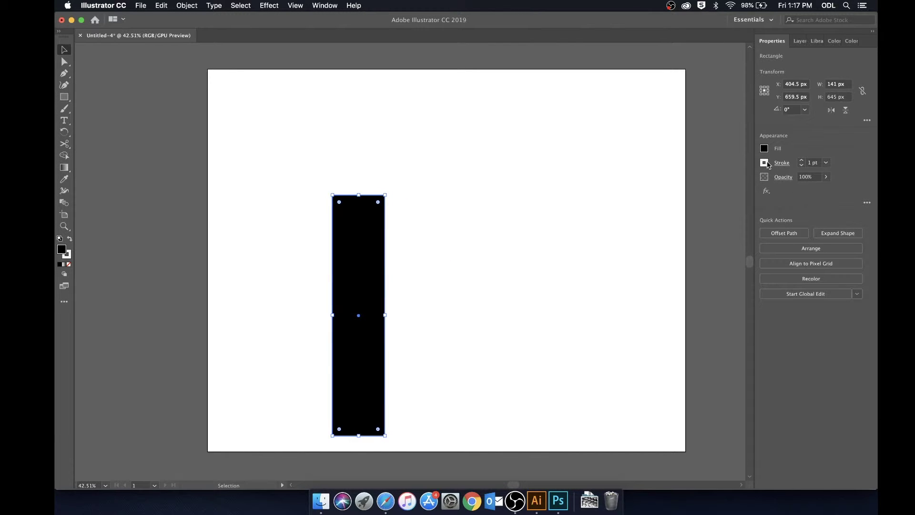
Step: Fill the trunk rectangle lime green (65d400) and deselect it
left_click(765, 149)
left_click(691, 191)
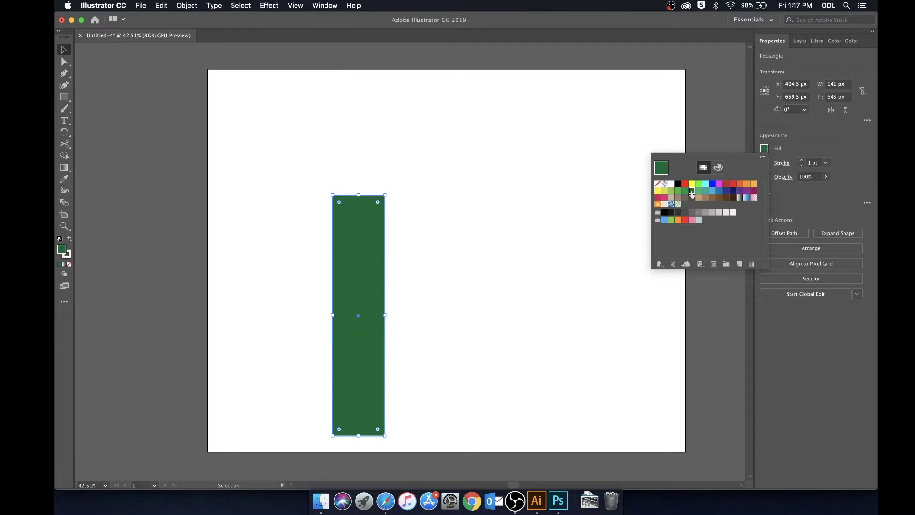
left_click(699, 191)
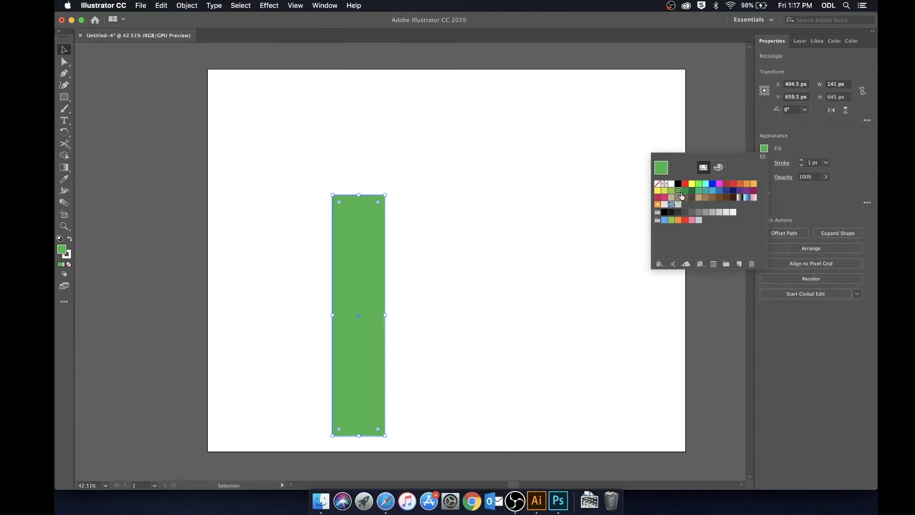
left_click(718, 167)
left_click(684, 252)
left_click(711, 331)
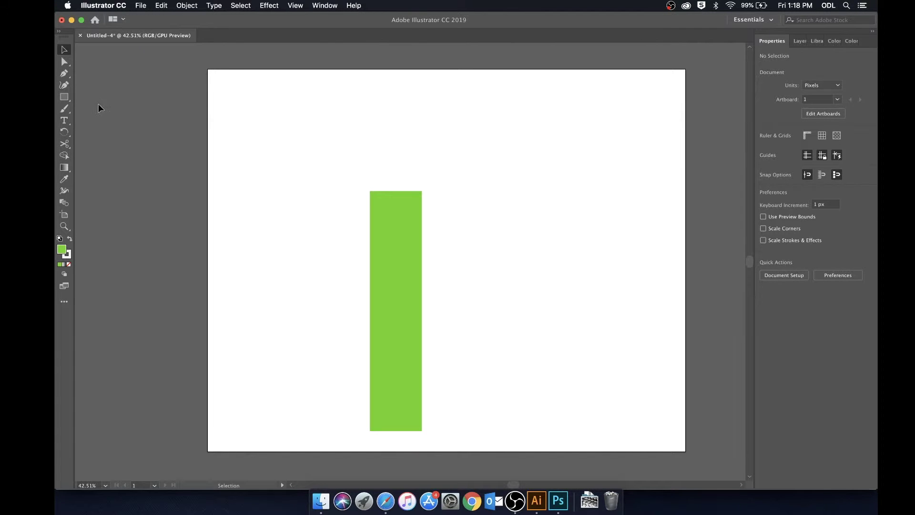
Step: Draw a 140 px circle centred on the trunk's top edge to round it off
left_click(64, 97)
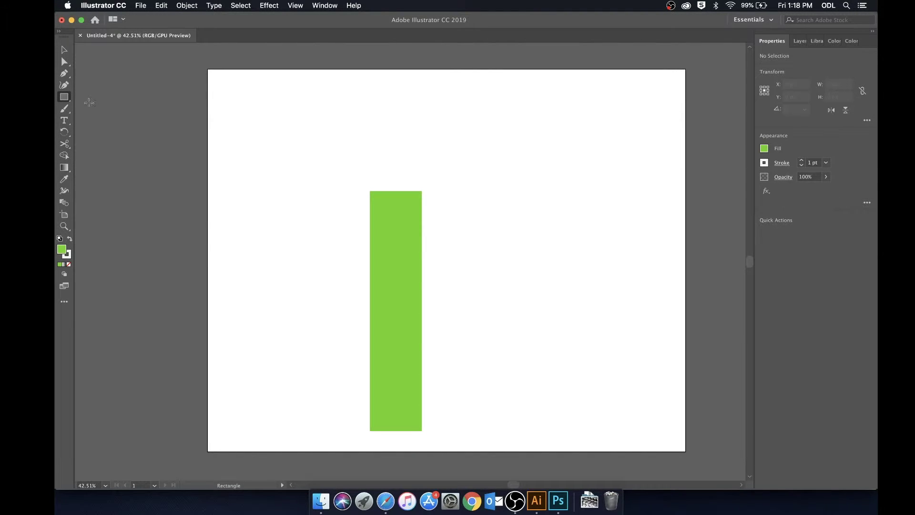
left_click_drag(64, 97, 98, 106)
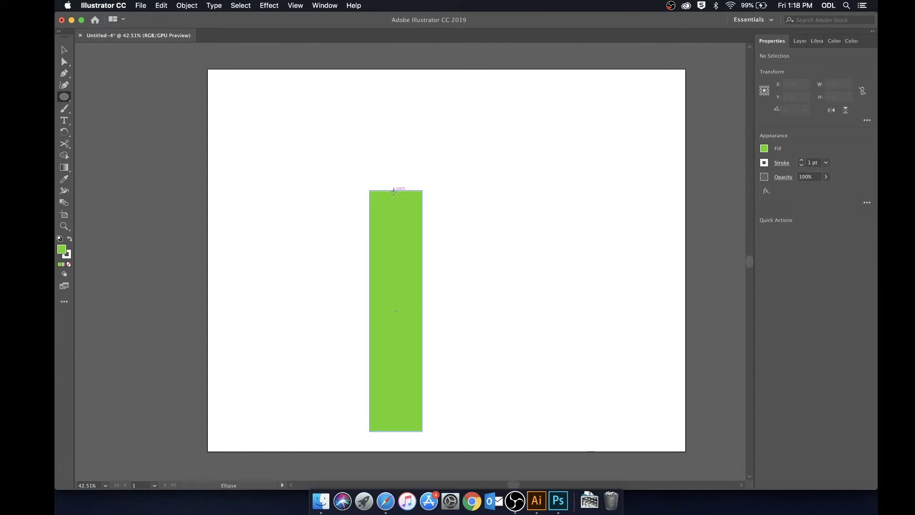
left_click_drag(396, 191, 421, 163)
key("v")
left_click(462, 247)
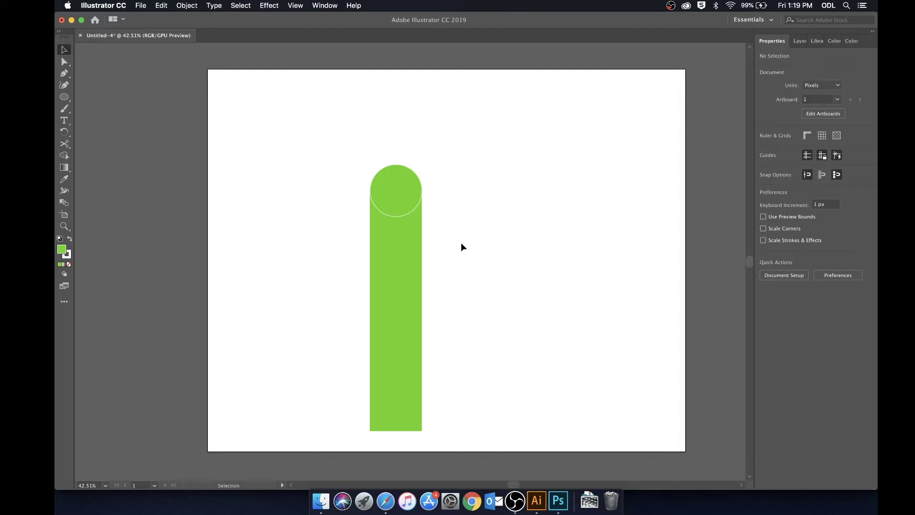
Step: Draw the right arm bar with a small circle on top, then the left arm's connecting bar
key("m")
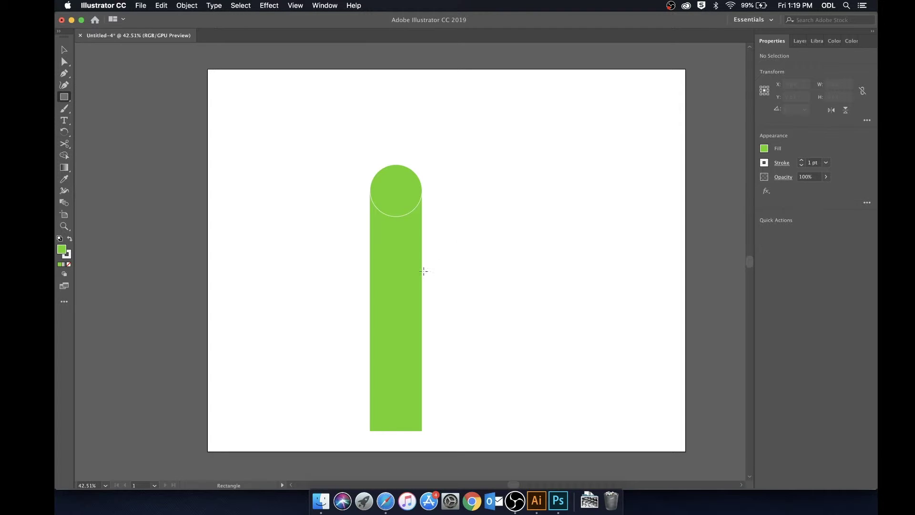
left_click_drag(413, 266, 457, 226)
key("super+shift+a")
key("super+shift+a")
key("l")
scroll(465, 223, "up", 1)
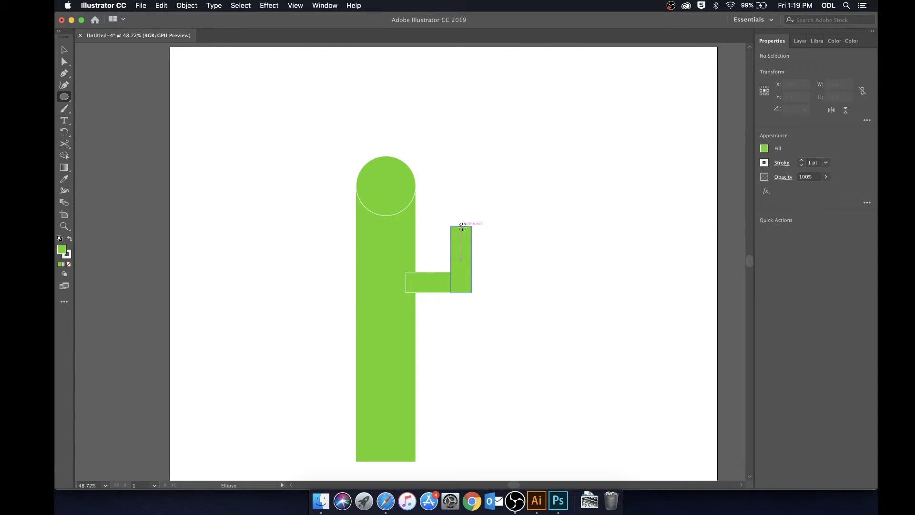
left_click_drag(462, 226, 471, 221)
key("m")
key("super+shift+a")
scroll(496, 255, "down", 2)
scroll(496, 256, "left", 2)
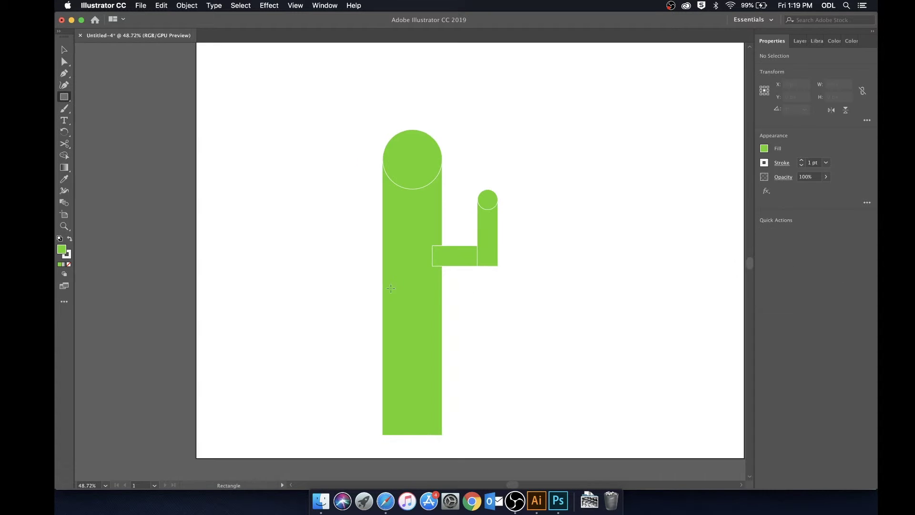
mouse_move(391, 288)
left_mouse_down()
mouse_move(358, 323)
mouse_move(316, 319)
mouse_move(343, 204)
mouse_move(358, 181)
mouse_move(323, 311)
mouse_move(376, 196)
mouse_move(367, 184)
mouse_move(337, 191)
mouse_move(349, 203)
left_mouse_up()
Step: Slant the right arm bar by pulling both its left corner points down with Direct Selection
key("l")
key("v")
scroll(464, 296, "up", 2)
scroll(465, 297, "down", 1)
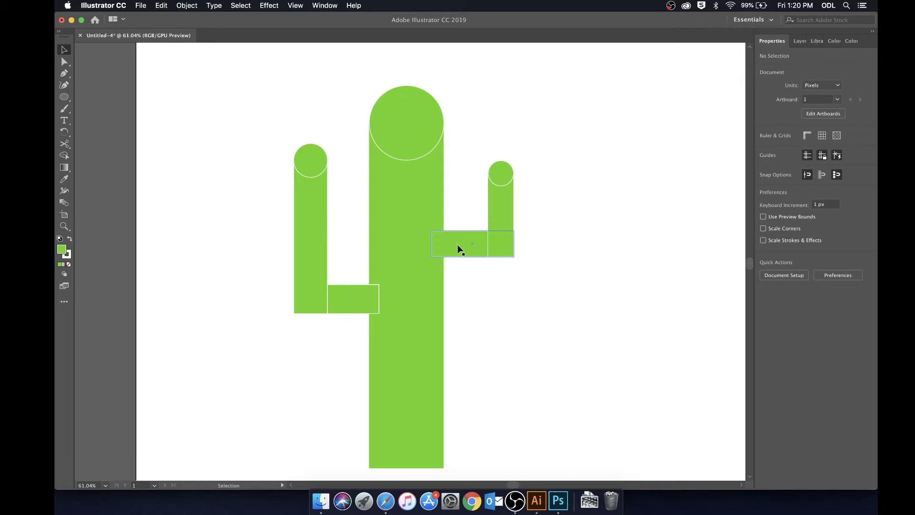
key("a")
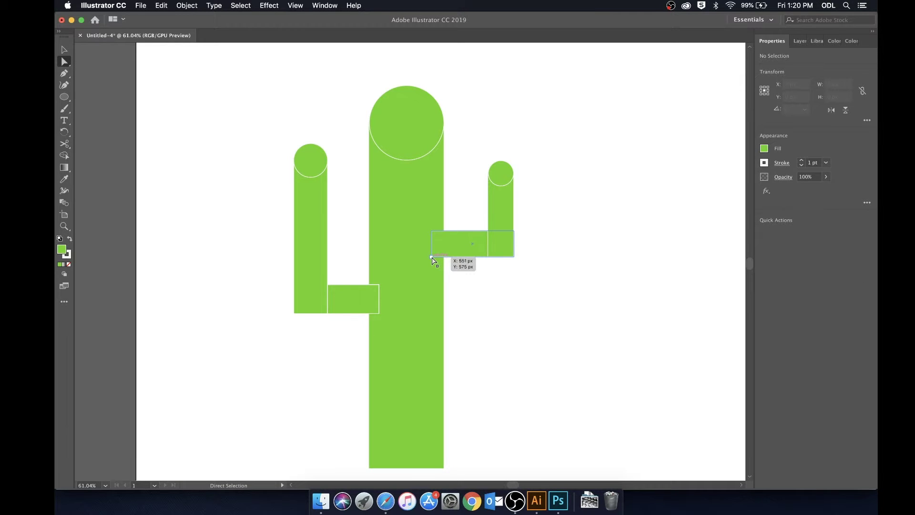
left_click_drag(431, 259, 430, 274)
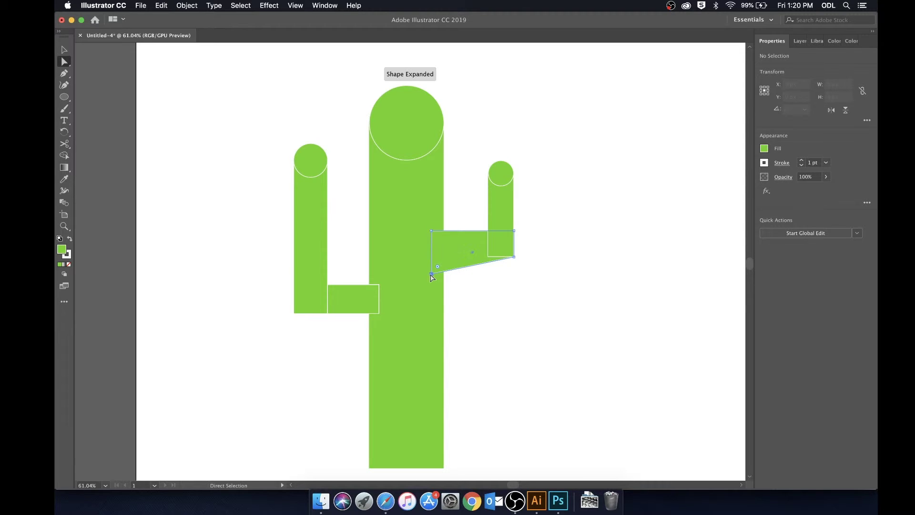
left_click_drag(432, 232, 434, 248)
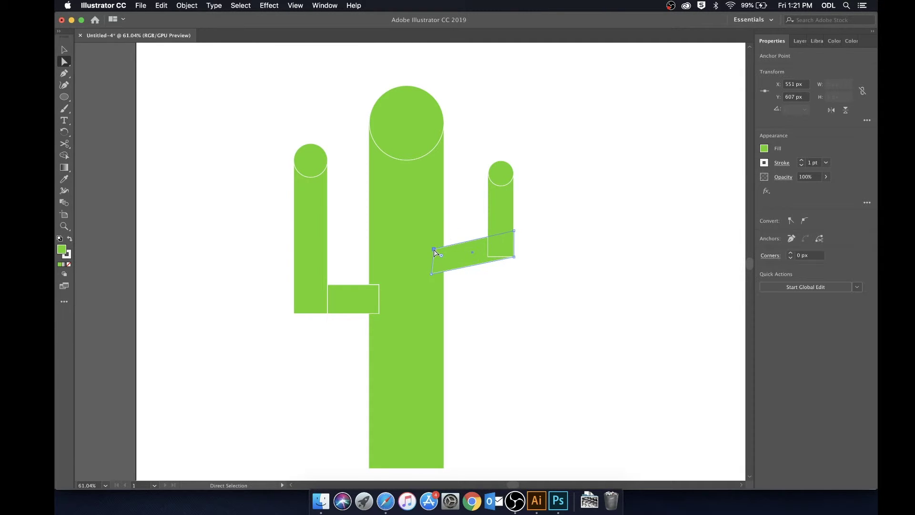
left_click(501, 308)
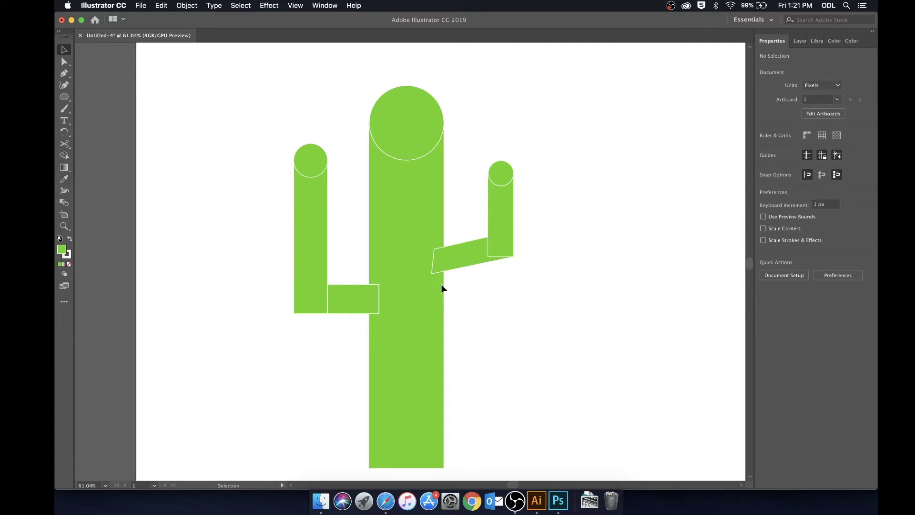
Step: Slant the left connecting bar by pulling both its right corner points down
left_click(337, 291)
left_click(327, 358)
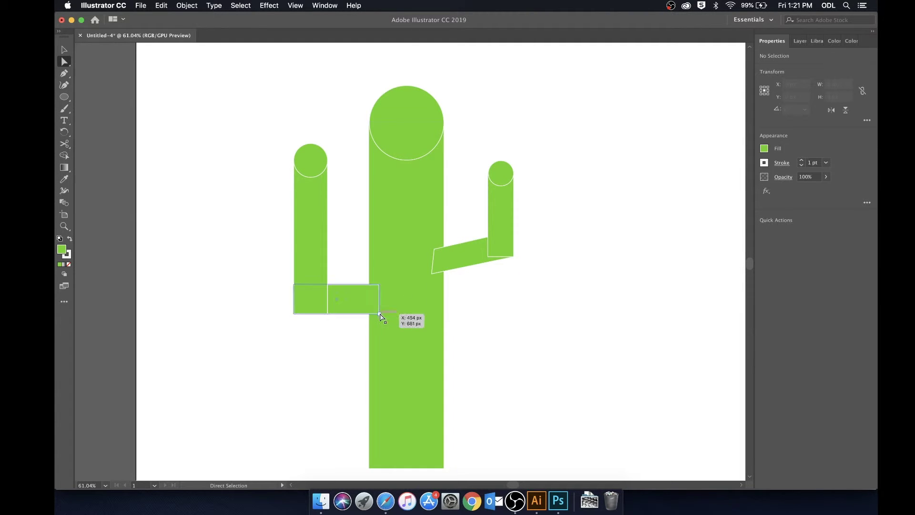
left_click_drag(379, 313, 380, 335)
left_click_drag(380, 286, 379, 307)
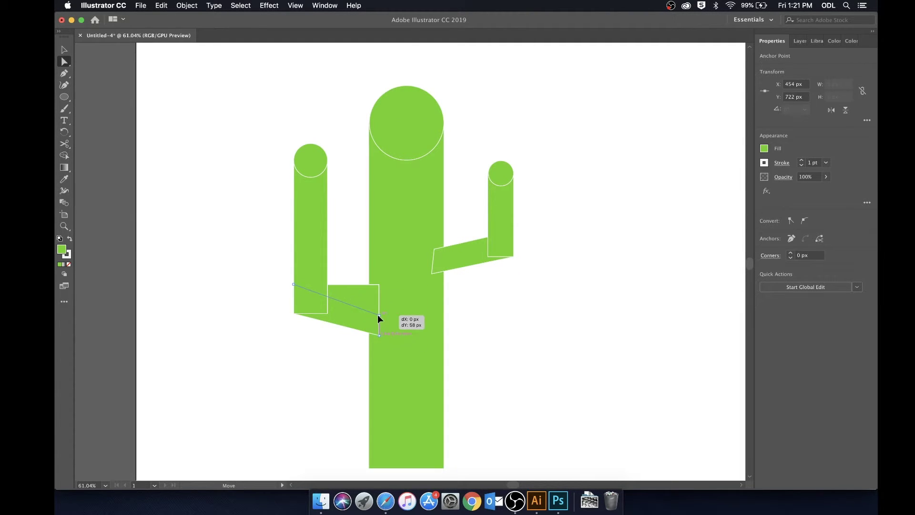
key("v")
left_click(449, 311)
scroll(404, 342, "down", 2)
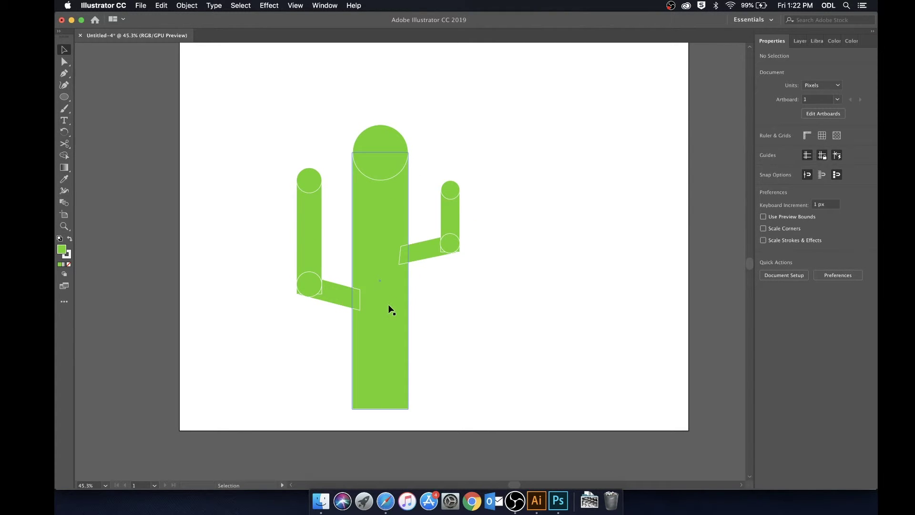
Step: Select all cactus pieces and Shape Builder-merge the top dome, right arm and left arm into the trunk
scroll(389, 304, "down", 1)
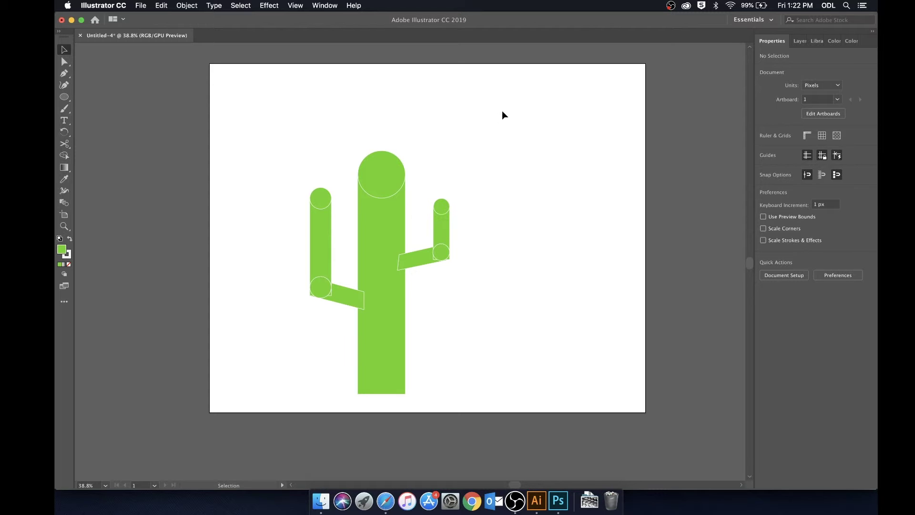
left_click_drag(525, 116, 276, 395)
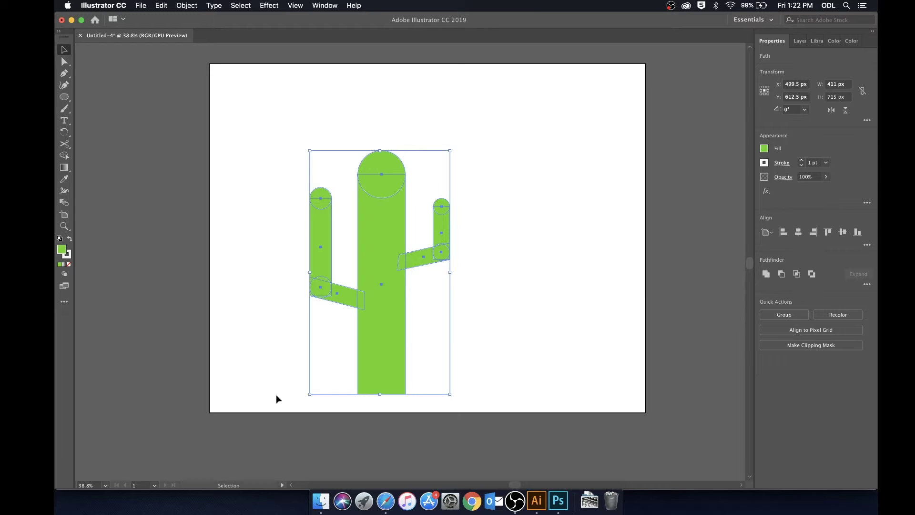
left_click(65, 156)
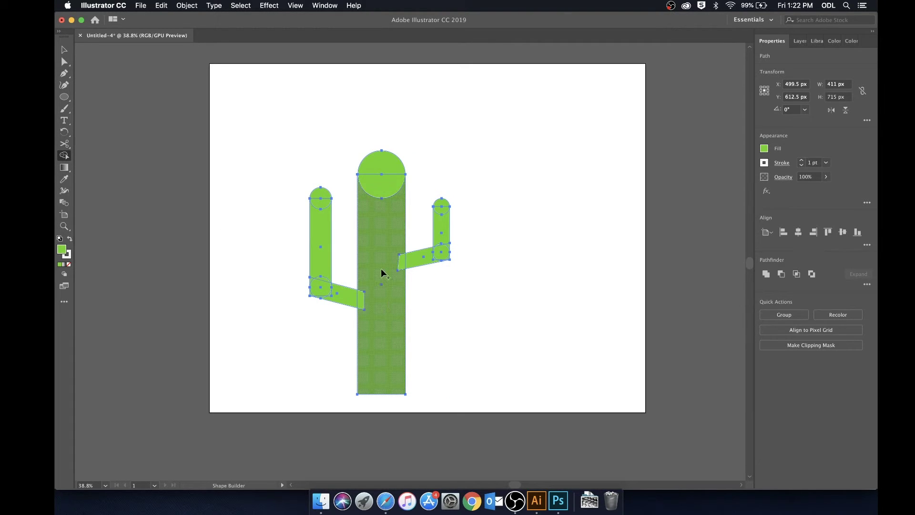
scroll(443, 290, "up", 3)
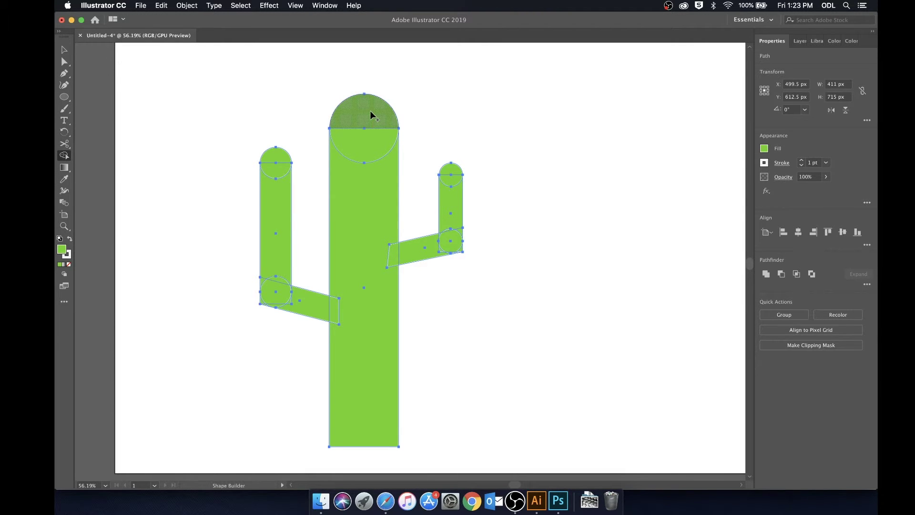
left_click_drag(372, 114, 372, 180)
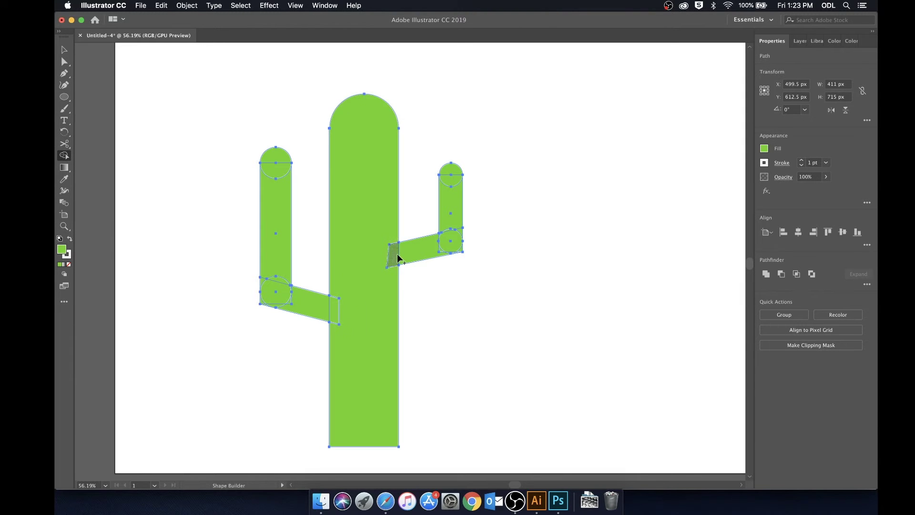
mouse_move(380, 260)
left_mouse_down()
mouse_move(445, 240)
mouse_move(451, 172)
left_mouse_up()
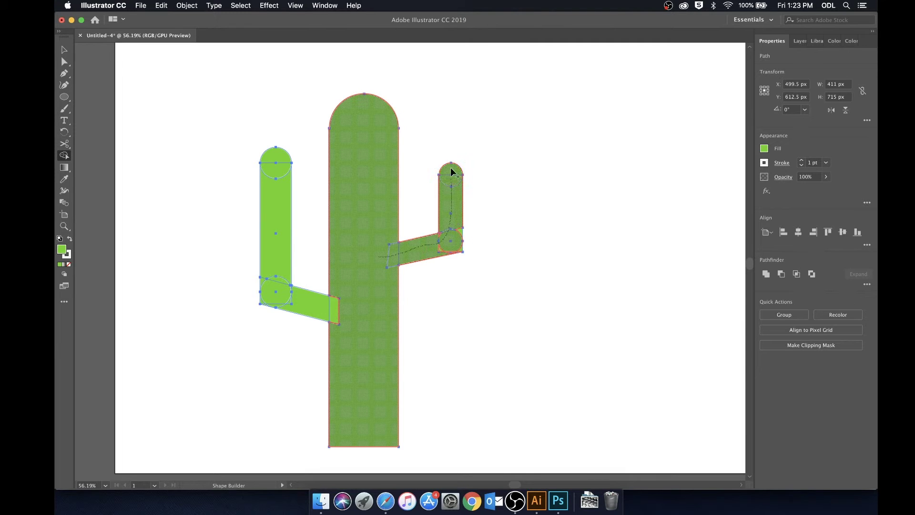
scroll(451, 257, "up", 5)
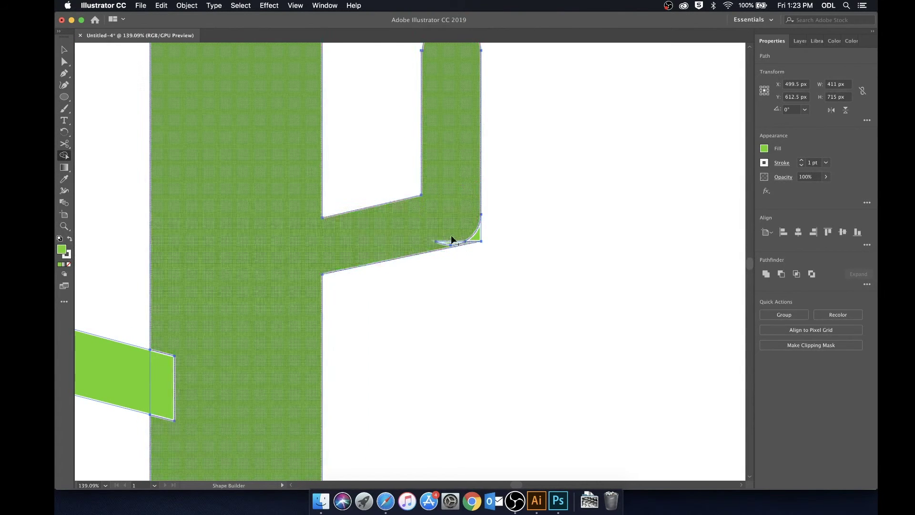
scroll(434, 246, "down", 3)
mouse_move(403, 283)
left_mouse_down()
mouse_move(352, 302)
mouse_move(297, 284)
mouse_move(278, 290)
mouse_move(297, 294)
mouse_move(305, 271)
mouse_move(292, 251)
mouse_move(274, 251)
mouse_move(290, 121)
left_mouse_up()
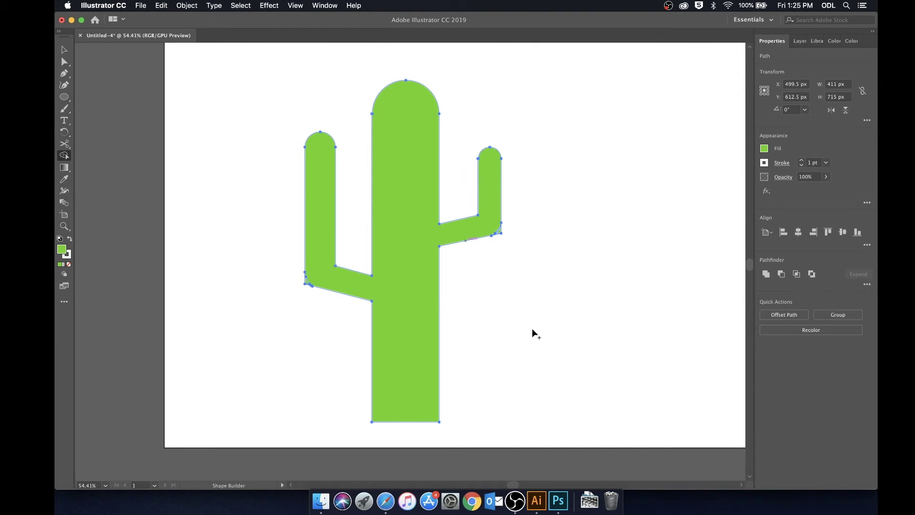
Step: Zoom into the arm corner, erase its three leftover slivers, then zoom back out to the whole cactus
scroll(507, 236, "up", 5)
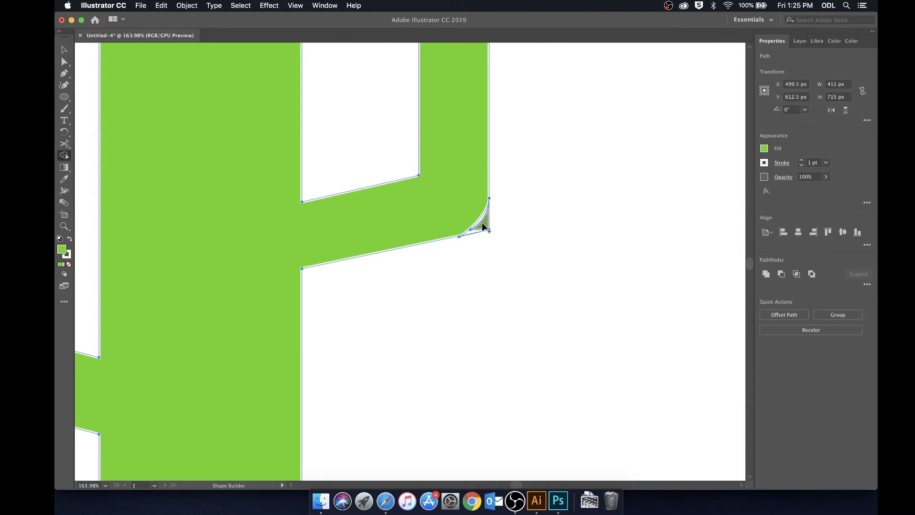
scroll(448, 262, "left", 10)
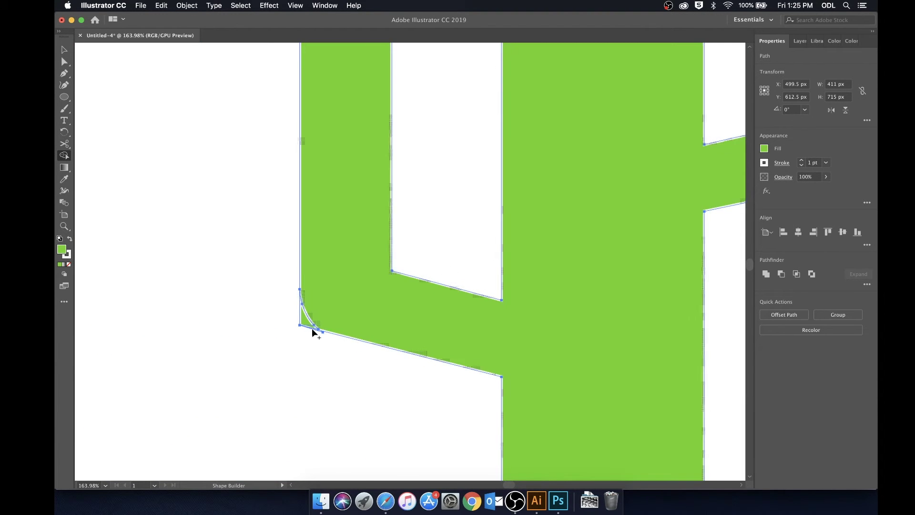
scroll(312, 328, "up", 3)
scroll(312, 328, "up", 4)
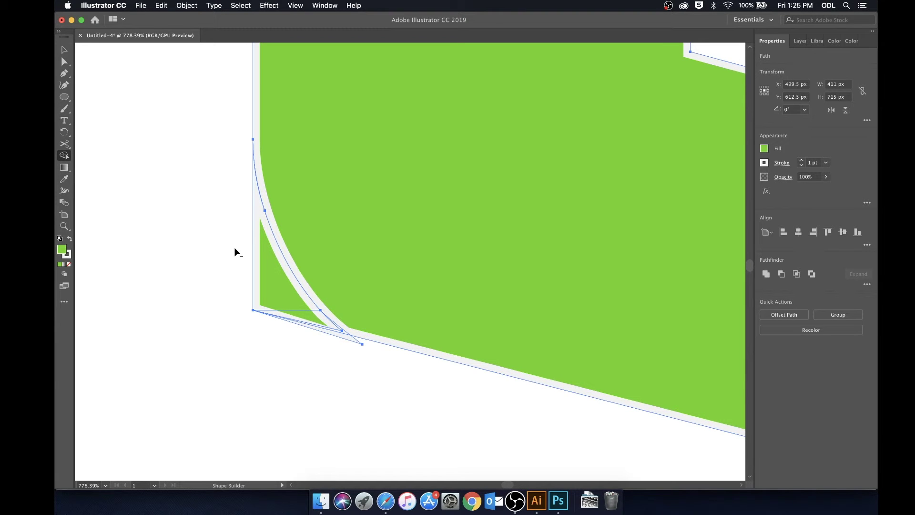
left_click(287, 298, "alt")
left_click(315, 323, "alt")
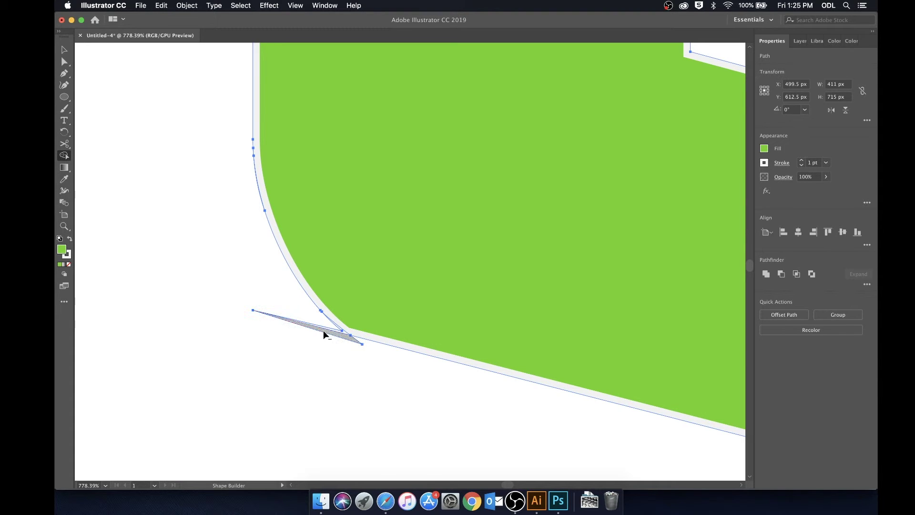
left_click(327, 334, "alt")
scroll(348, 330, "down", 10)
scroll(480, 284, "up", 10)
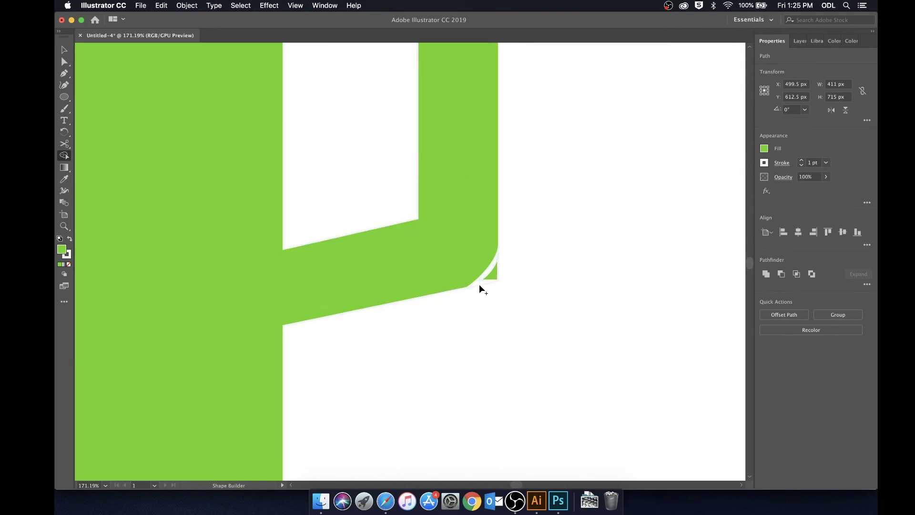
scroll(551, 231, "down", 10)
key("v")
key("super+shift+a")
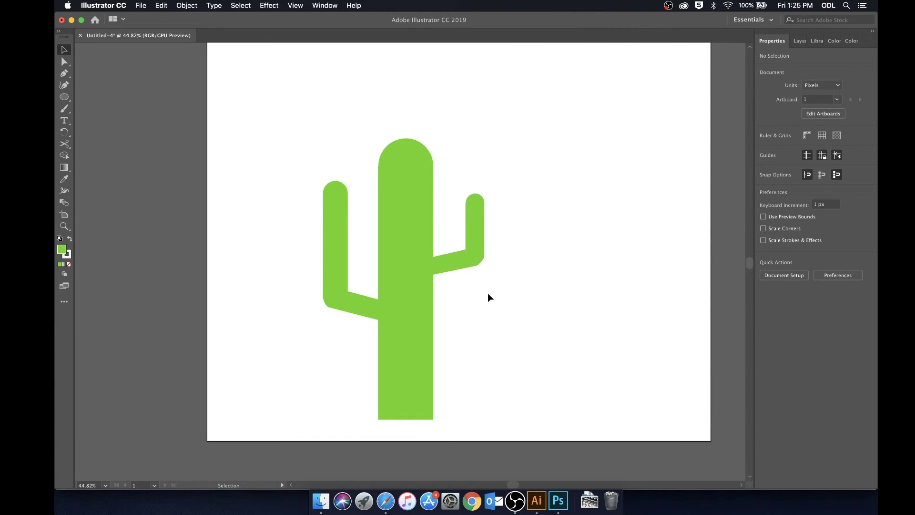
Step: Give the selected cactus a black 2 pt stroke, then deselect it
left_click(419, 270)
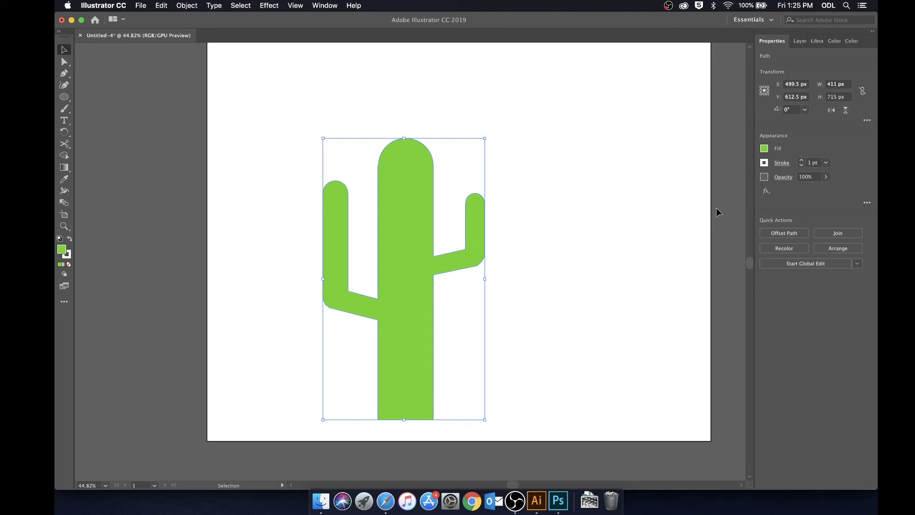
left_click(766, 163)
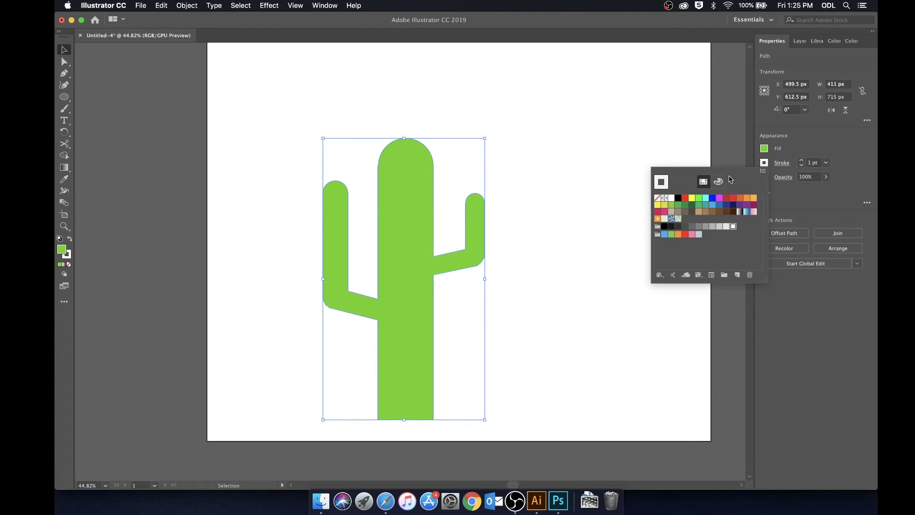
left_click(821, 196)
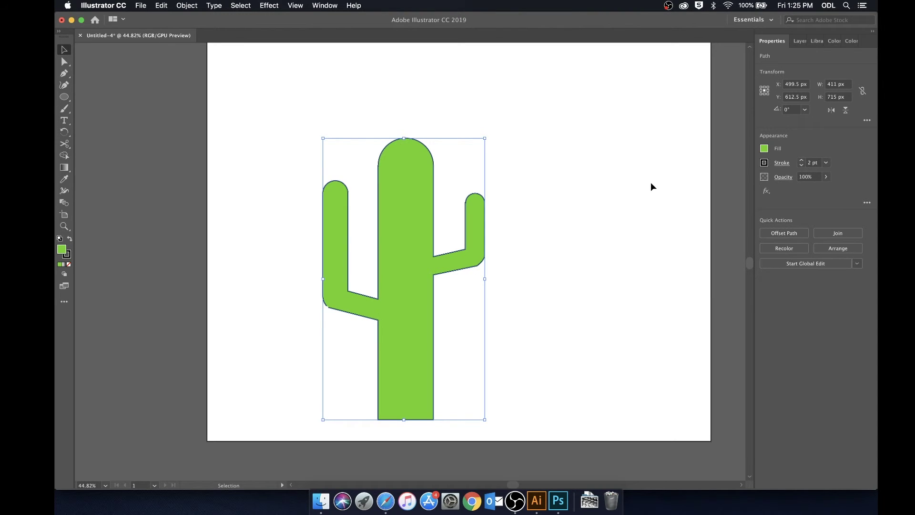
left_click(594, 197)
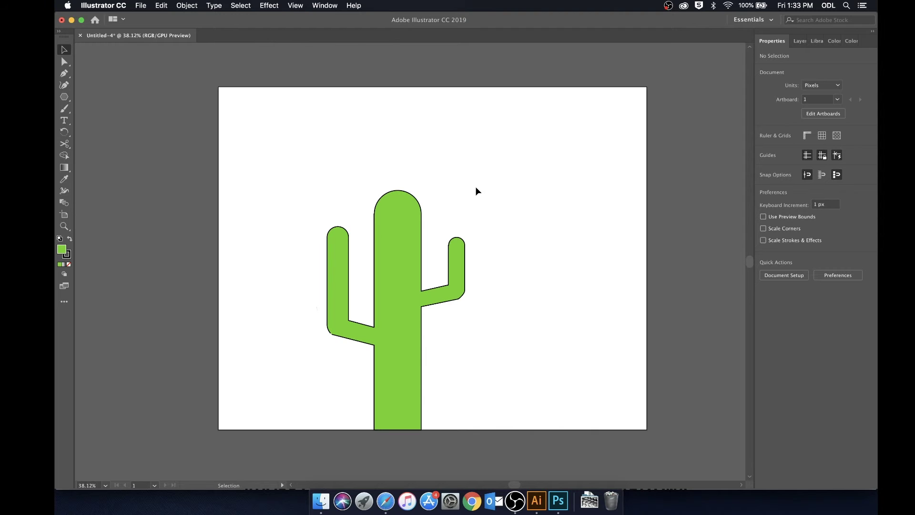
Step: Create a star with the Star tool, setting its point count in the Star dialog
left_click_drag(64, 96, 100, 132)
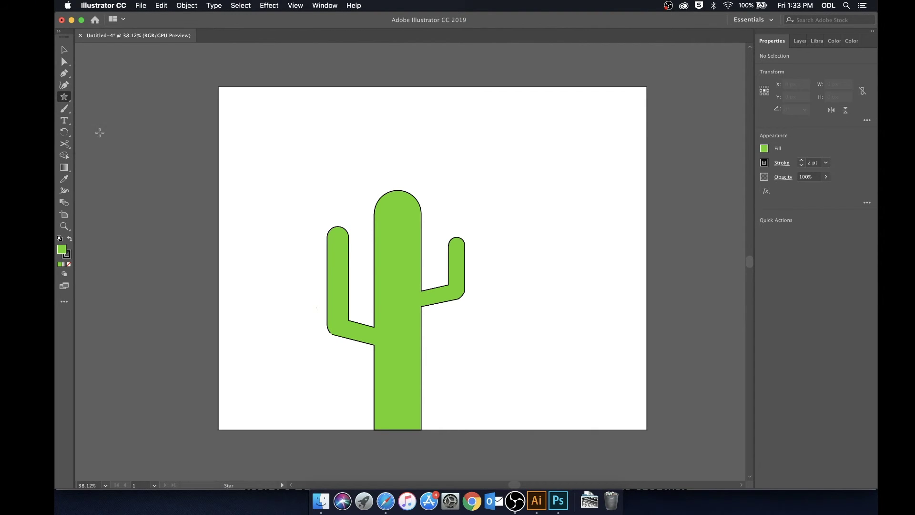
left_click(535, 147)
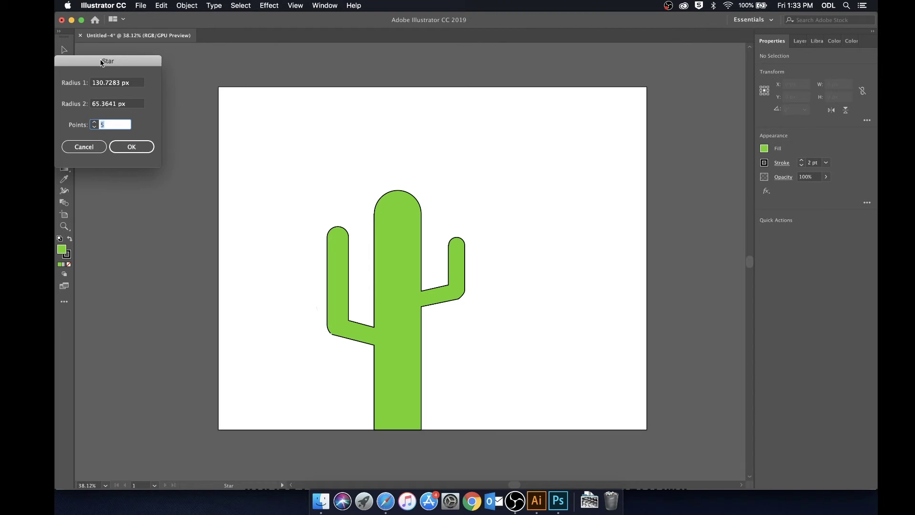
left_click_drag(101, 62, 291, 64)
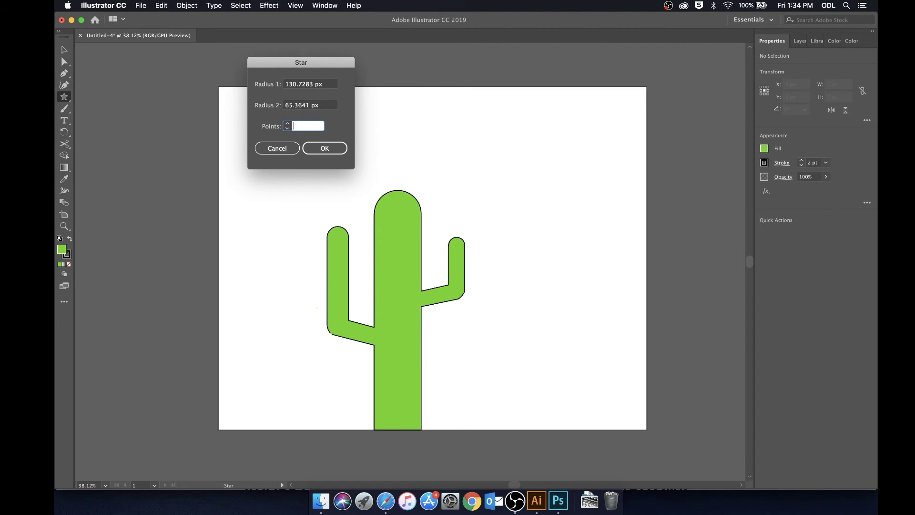
type("25")
key("BackSpace")
key("Return")
key("v")
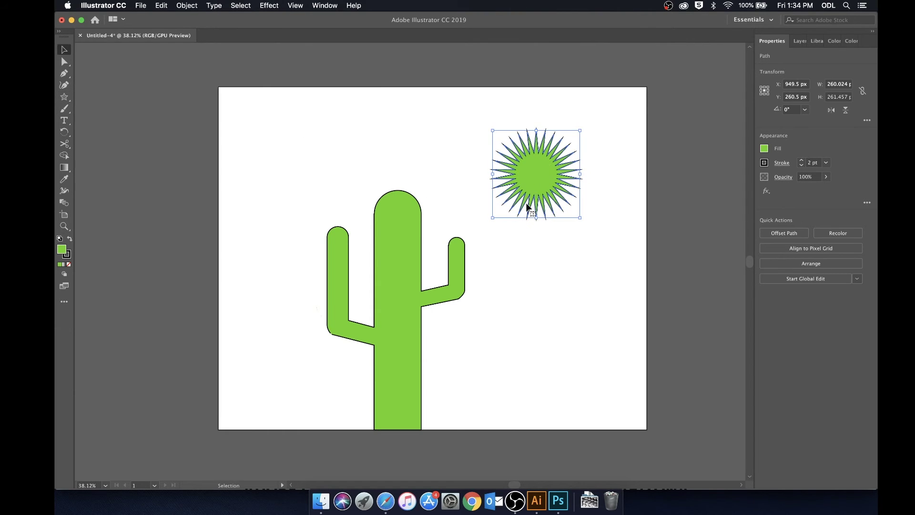
Step: Fill the star bright yellow (eeff15) and move it onto the artboard's top-right corner
left_click(763, 149)
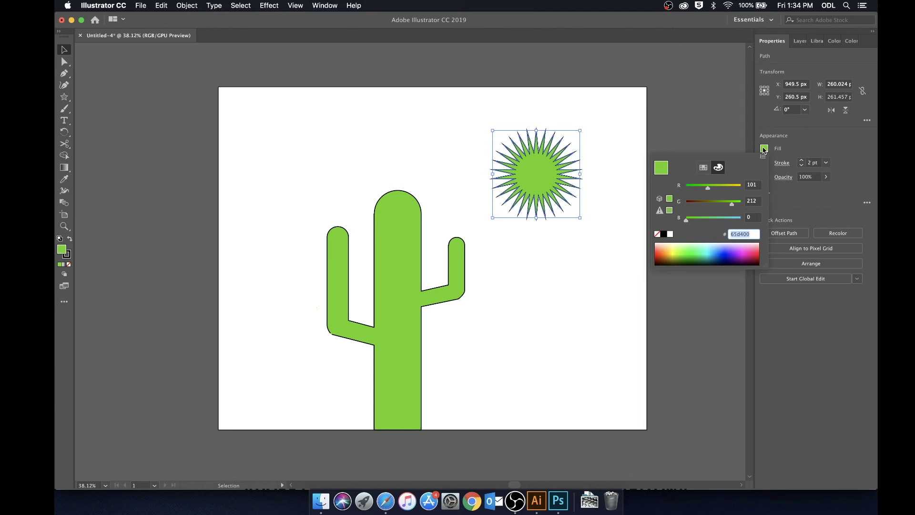
mouse_move(682, 251)
left_mouse_down()
mouse_move(669, 252)
mouse_move(676, 248)
left_mouse_up()
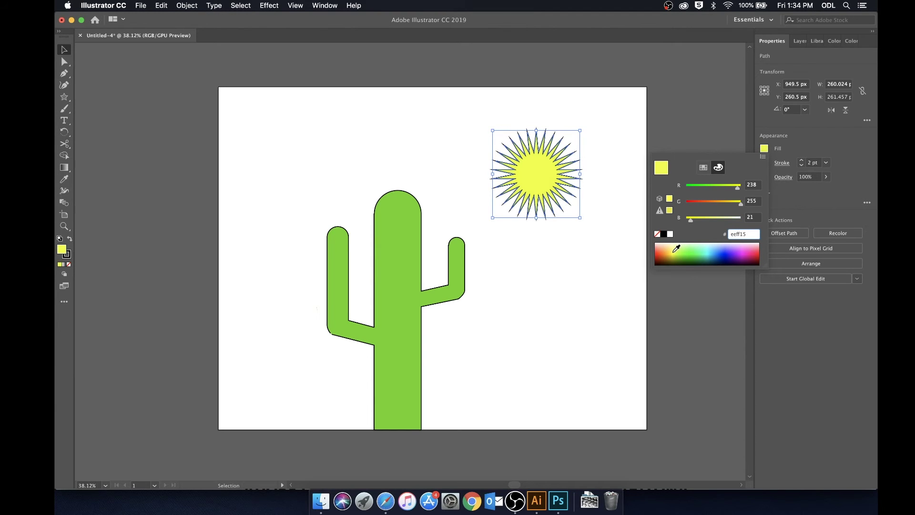
left_click(668, 117)
left_click_drag(536, 174, 636, 100)
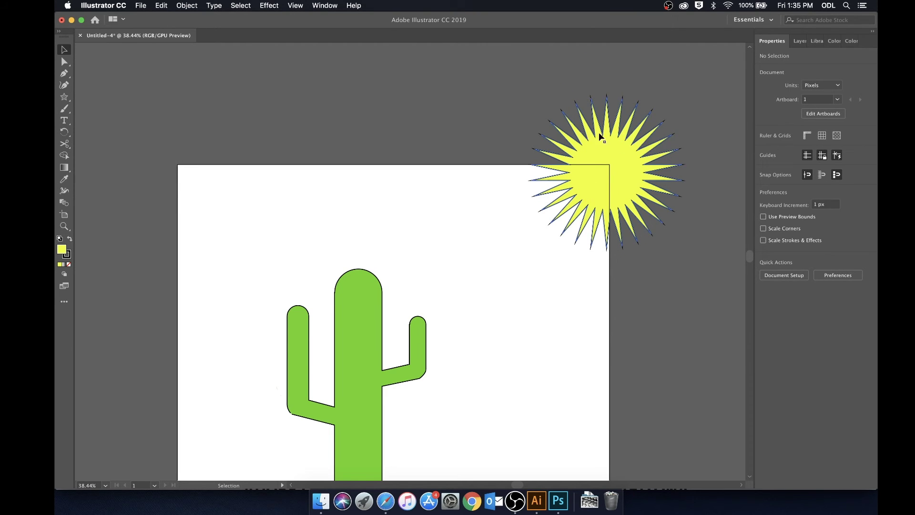
Step: Draw a helper rectangle over the artboard's top-right corner and select it together with the star
scroll(603, 186, "up", 3)
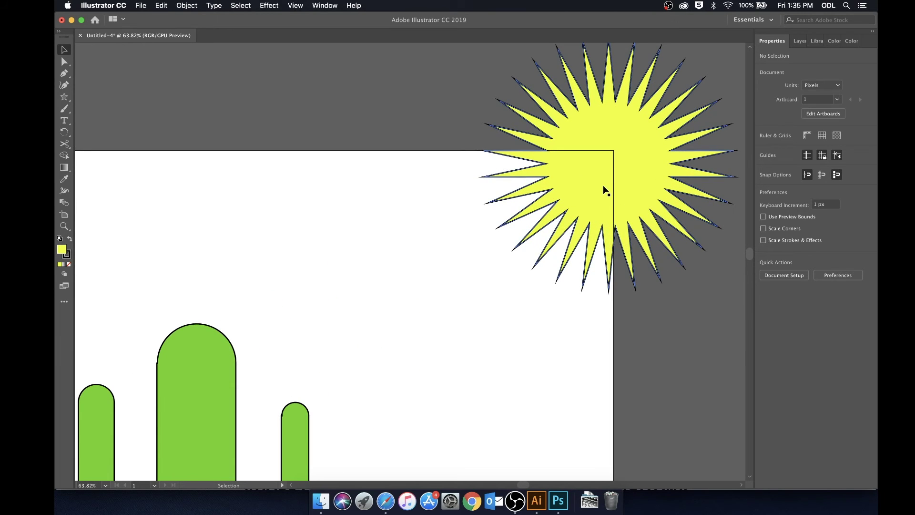
key("m")
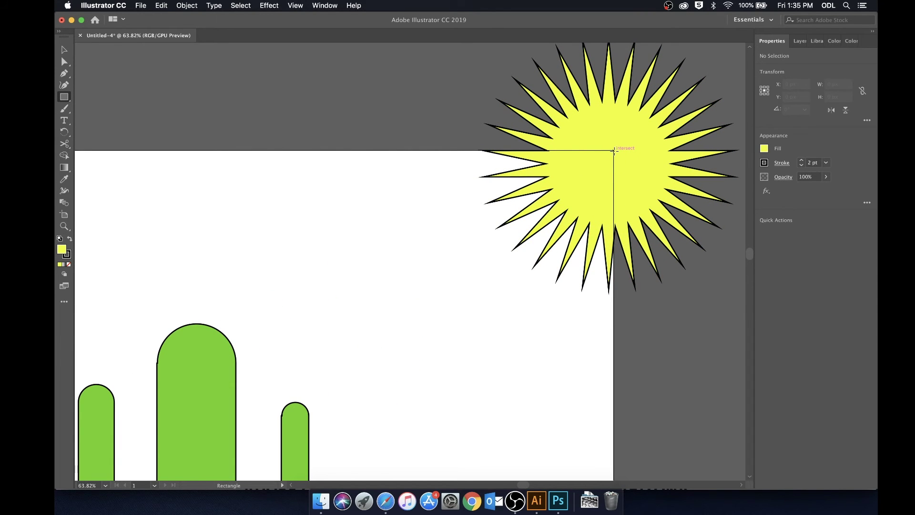
left_click_drag(614, 151, 533, 261)
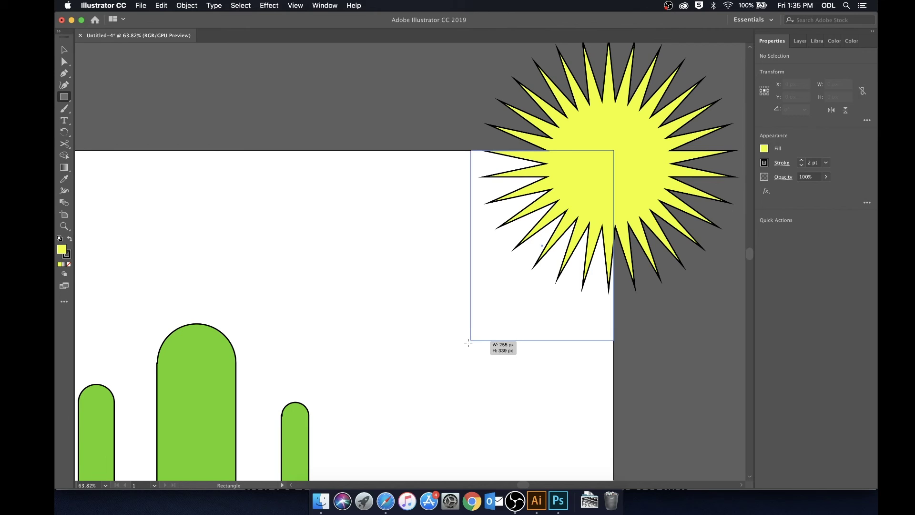
left_click_drag(468, 342, 453, 344)
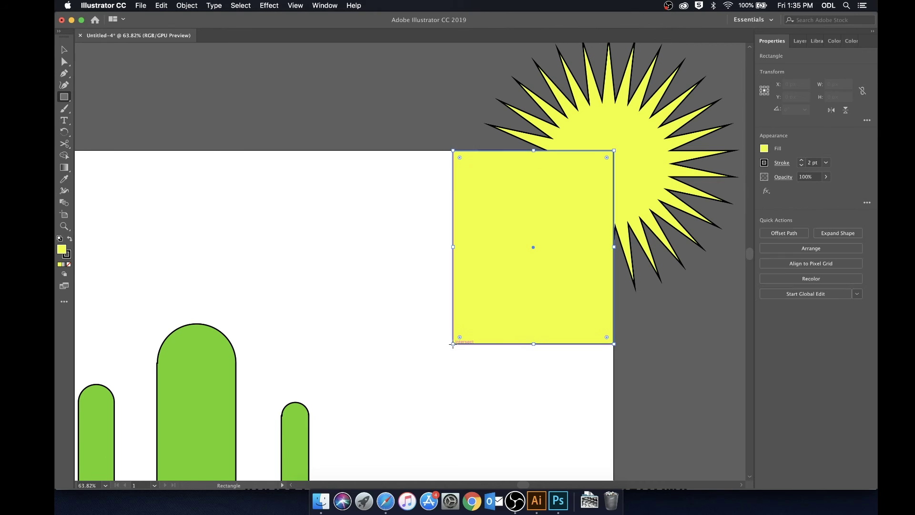
key("v")
left_click(405, 254)
left_click(530, 250)
left_click(640, 138, "shift")
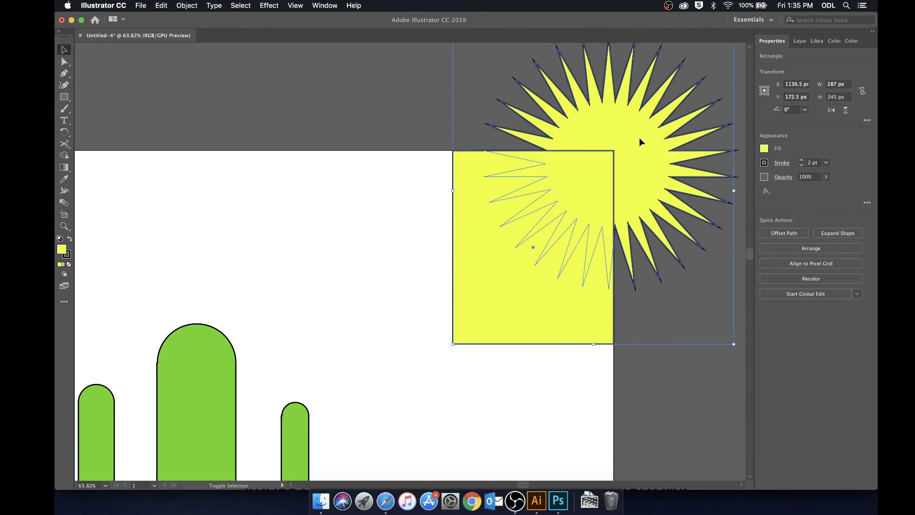
Step: Erase the star regions outside the rectangle with Shape Builder, then delete the helper rectangle
key("shift+m")
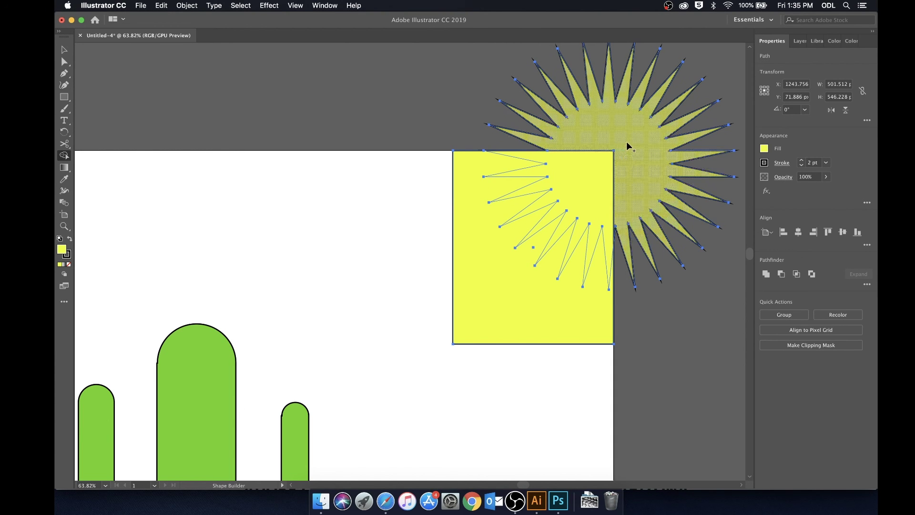
left_click(626, 146, "alt")
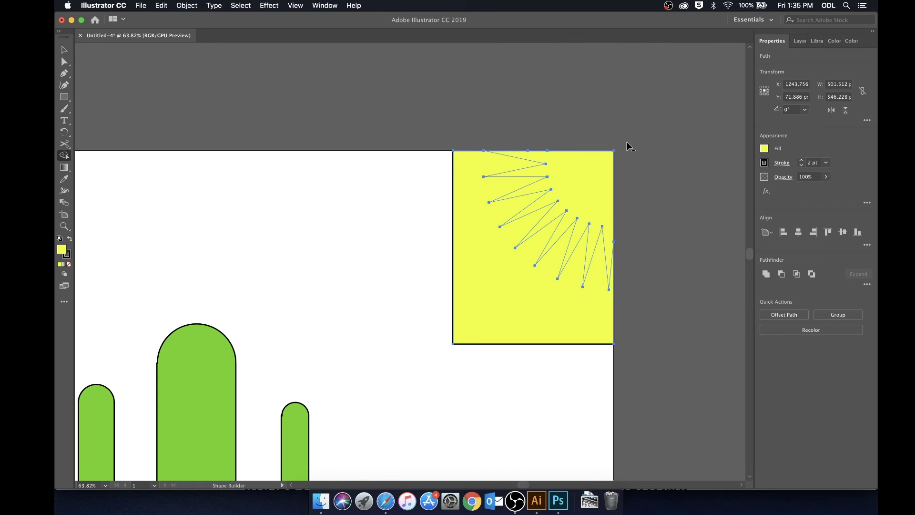
key("v")
left_click(648, 198)
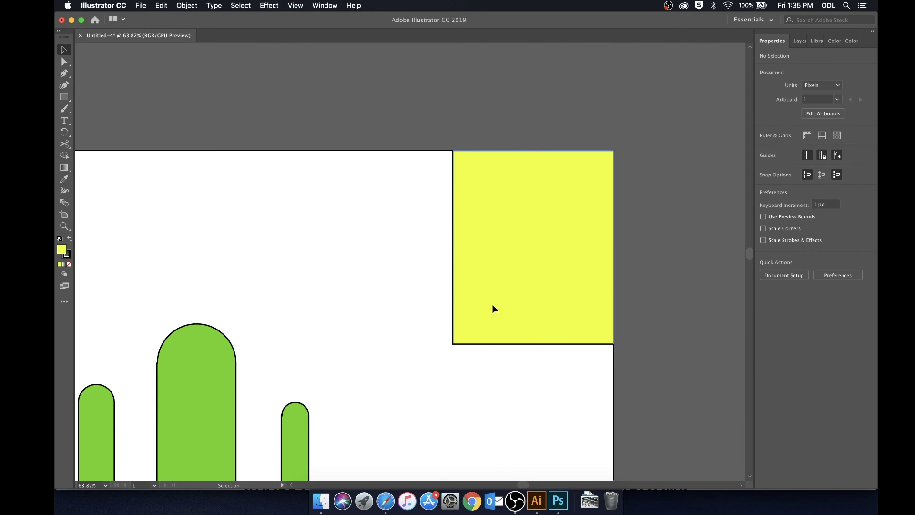
left_click(498, 301)
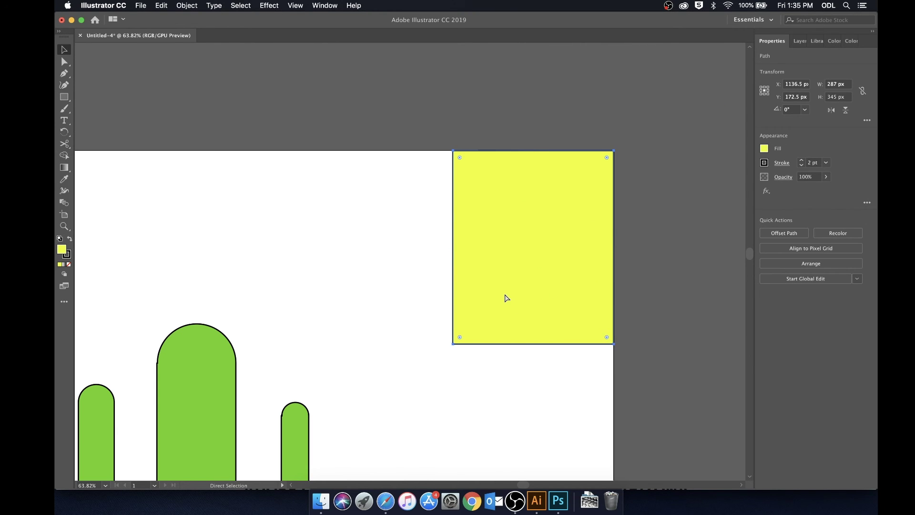
key("BackSpace")
Step: Marquee-select the whole cactus and nudge it slightly left on the artboard
key("super+0")
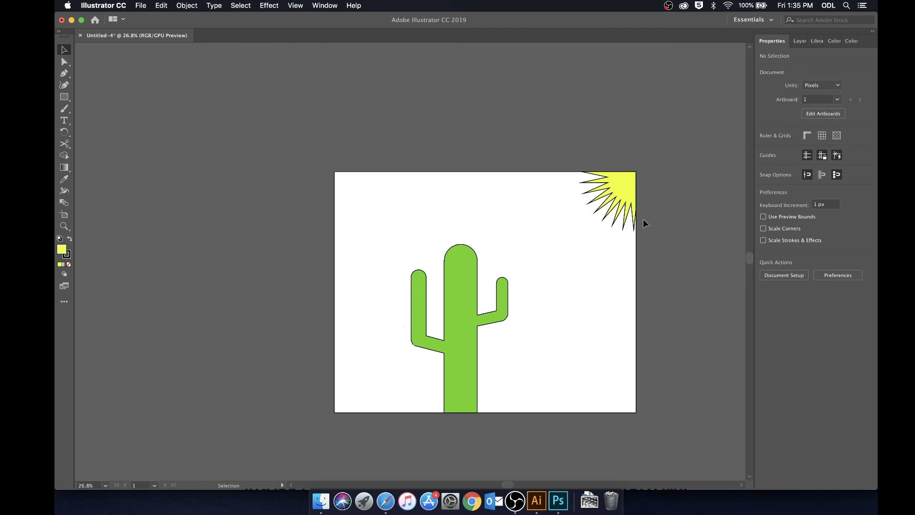
scroll(553, 283, "up", 2)
scroll(559, 273, "up", 2)
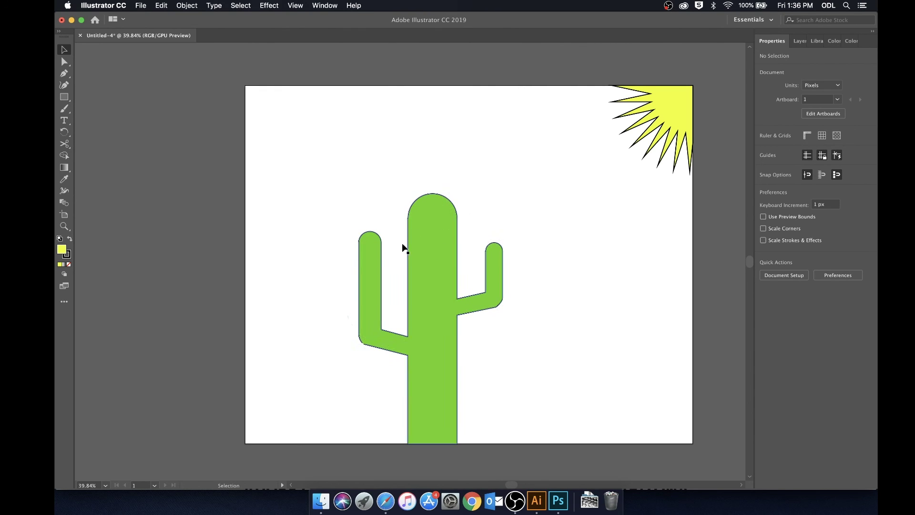
left_click(411, 375)
left_click(521, 170)
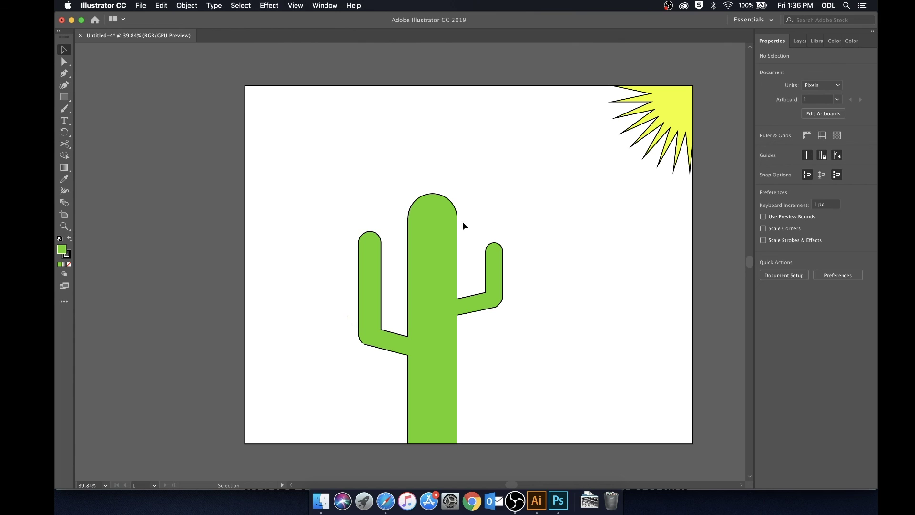
left_click_drag(531, 193, 315, 469)
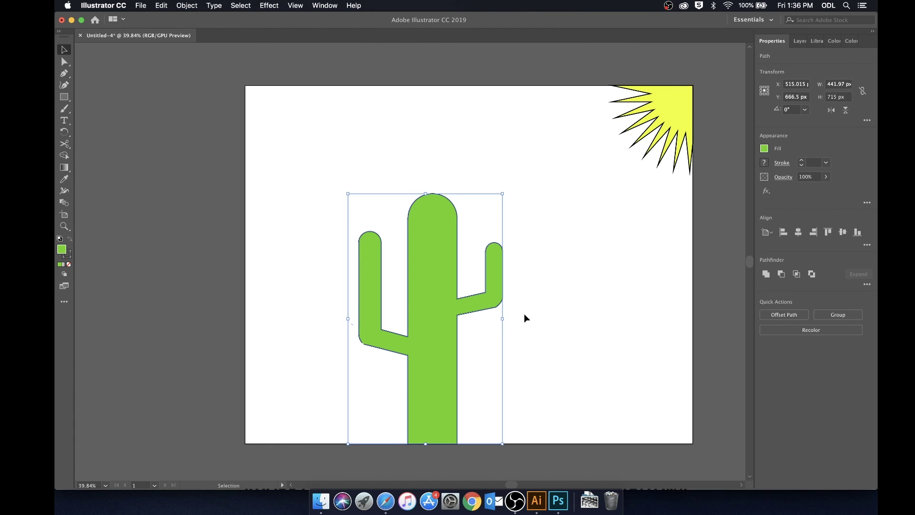
left_click(503, 328)
key("super+z")
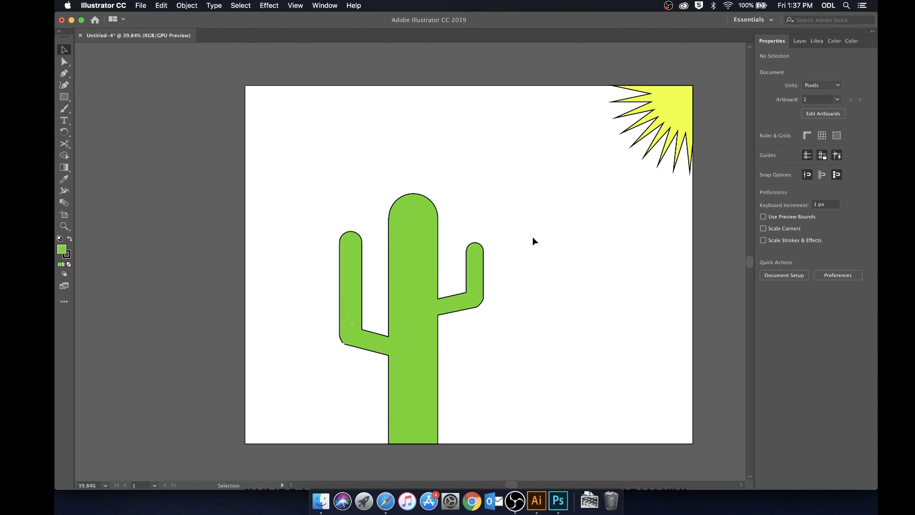
key("super+z")
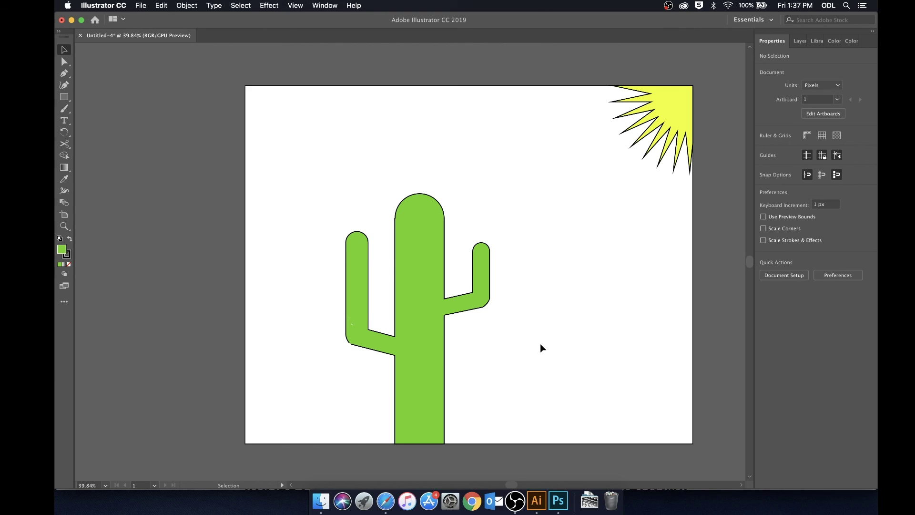